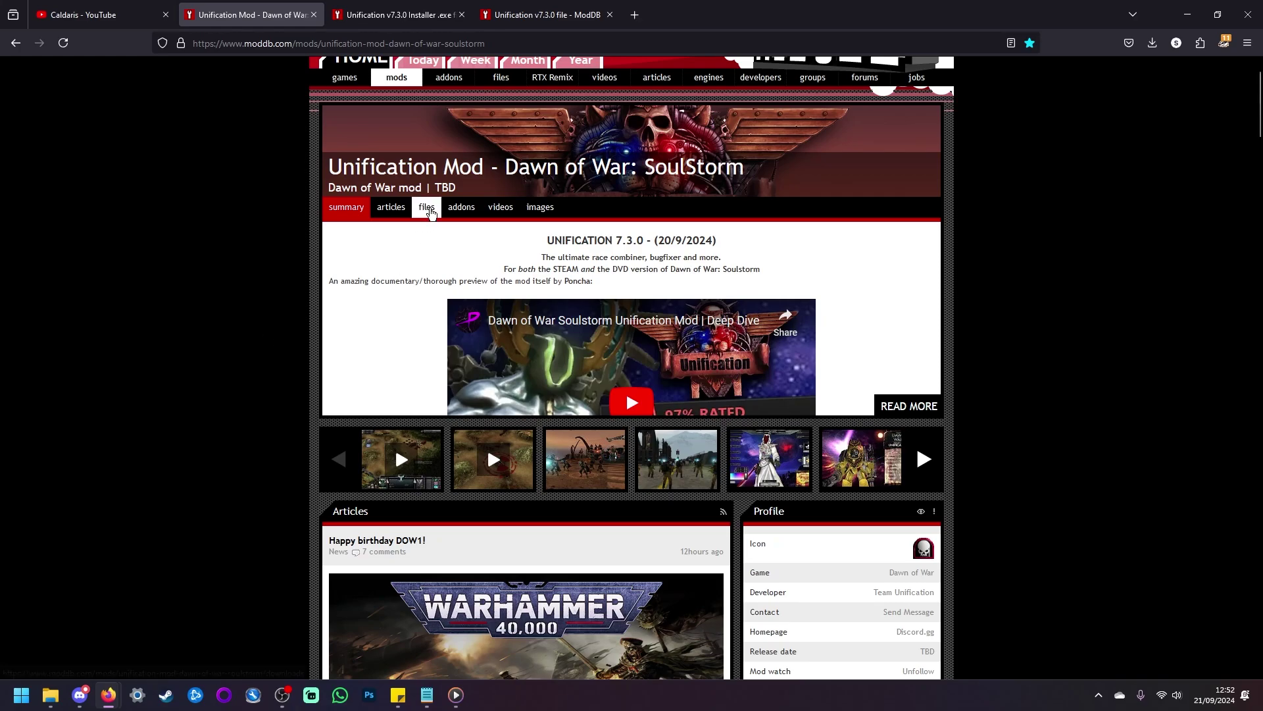
# - Download the Unification v7.3.0 Installer .exe from the Unification mod's files on ModDB
pyautogui.click(429, 208)
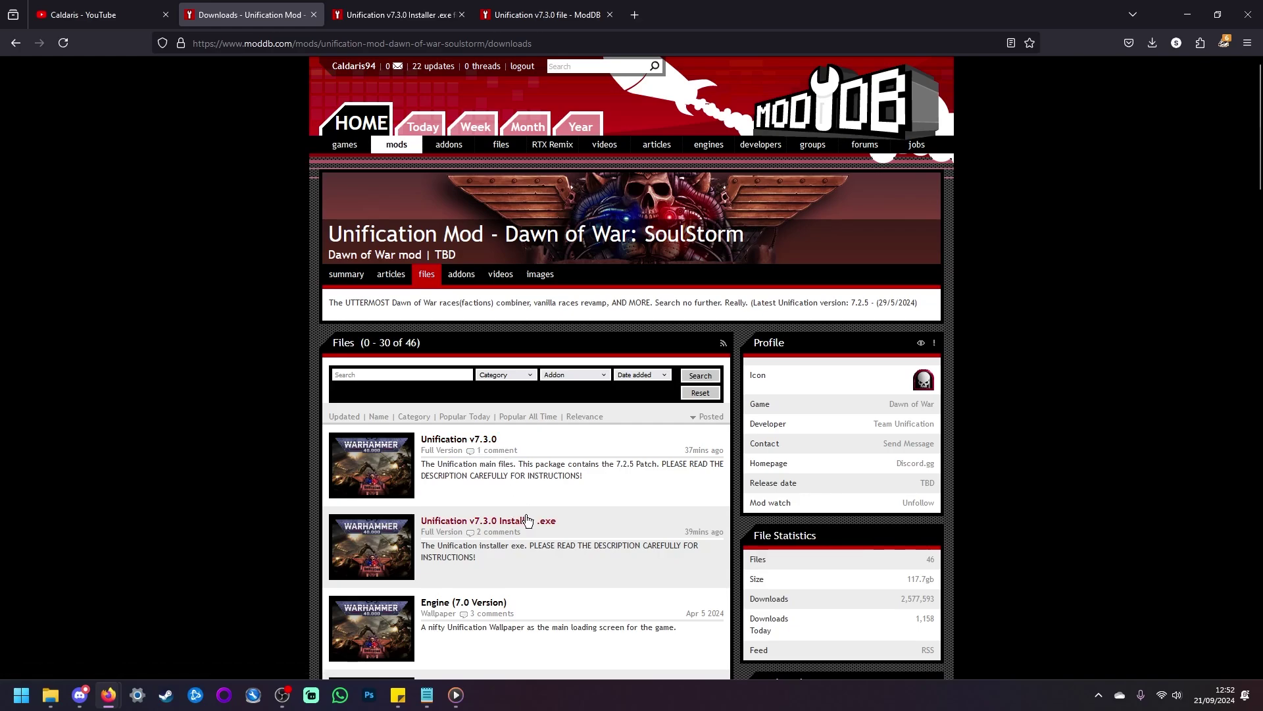
pyautogui.click(453, 520)
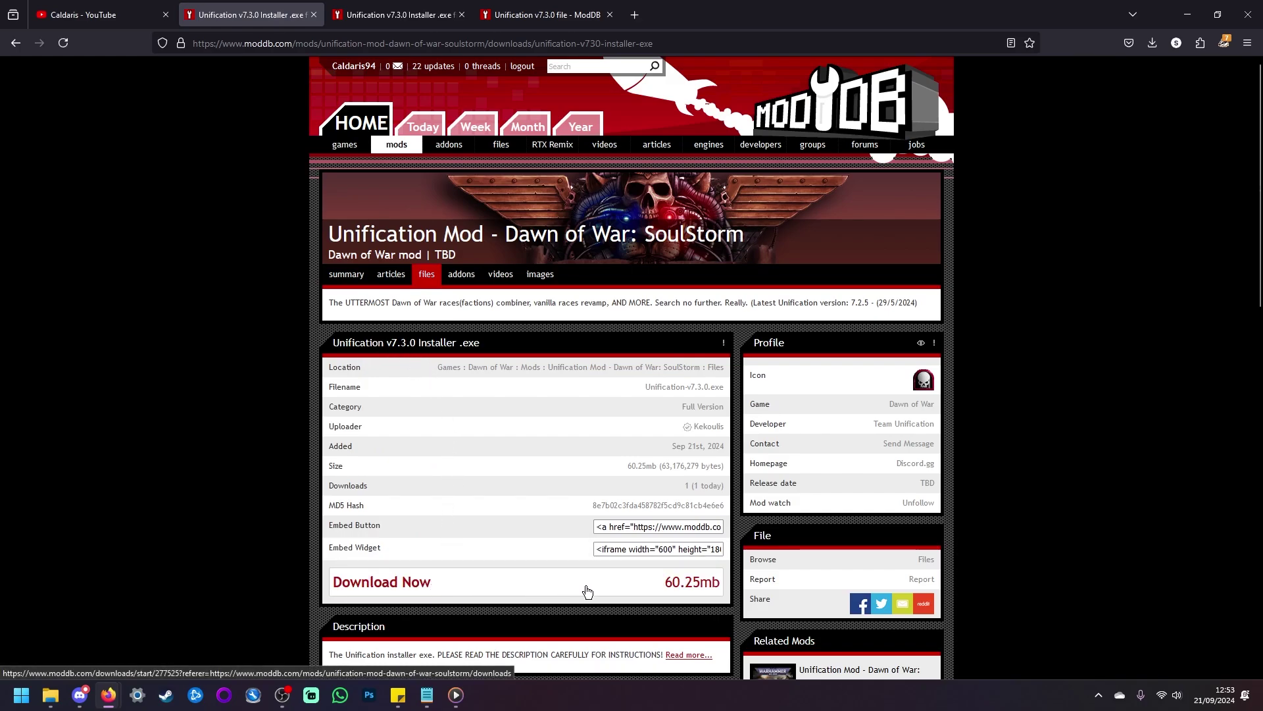
pyautogui.click(405, 594)
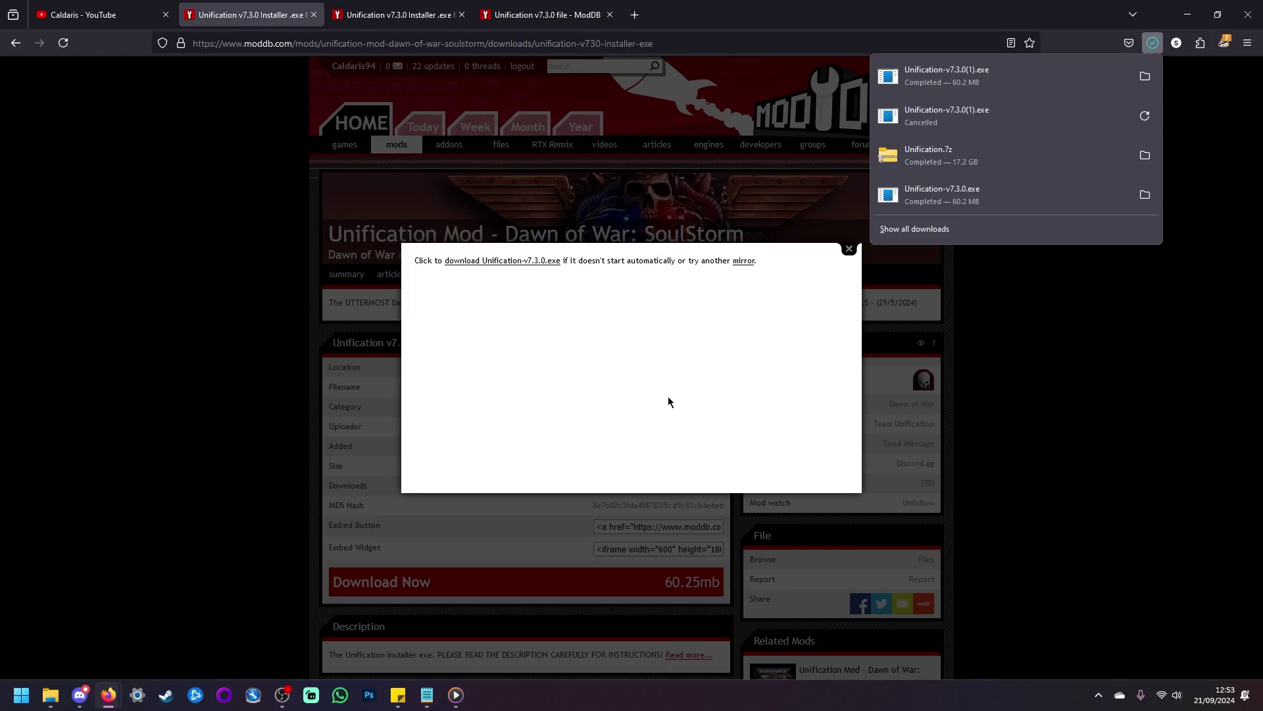
# - Look through the alternative download mirrors for Unification-v7.3.0.exe and dismiss the list
pyautogui.click(744, 261)
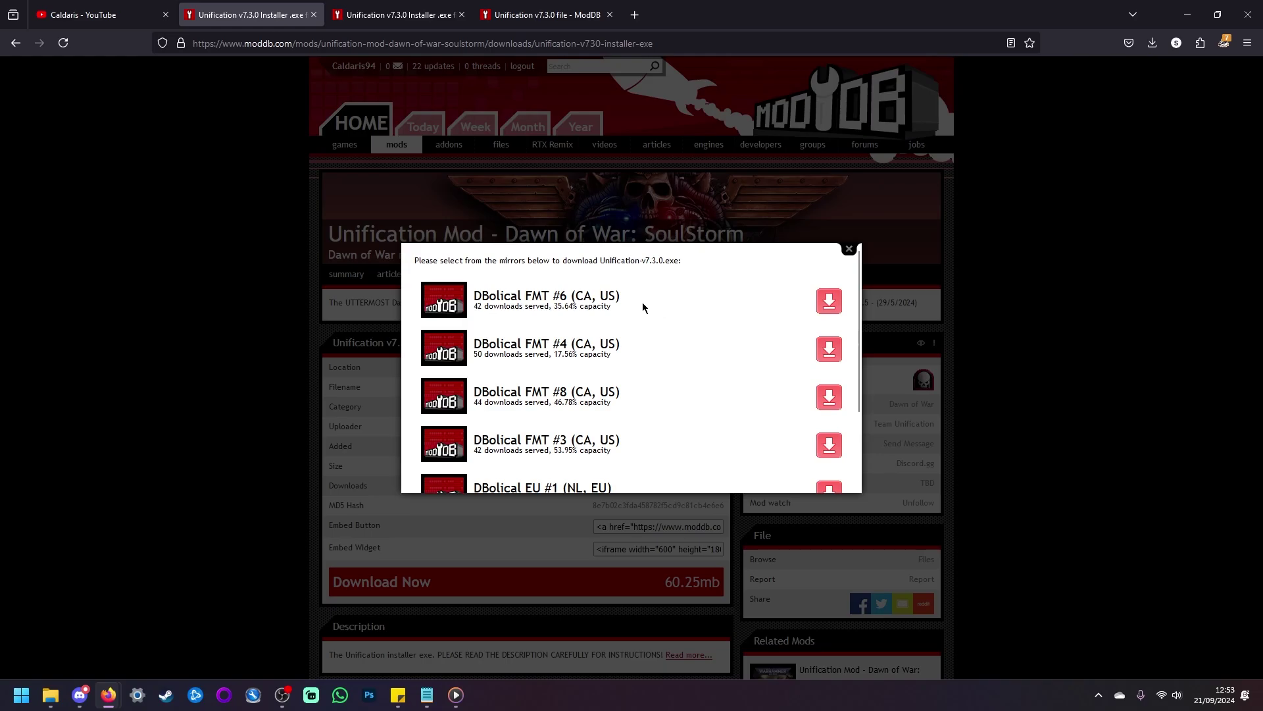
pyautogui.scroll(-3, 642, 307)
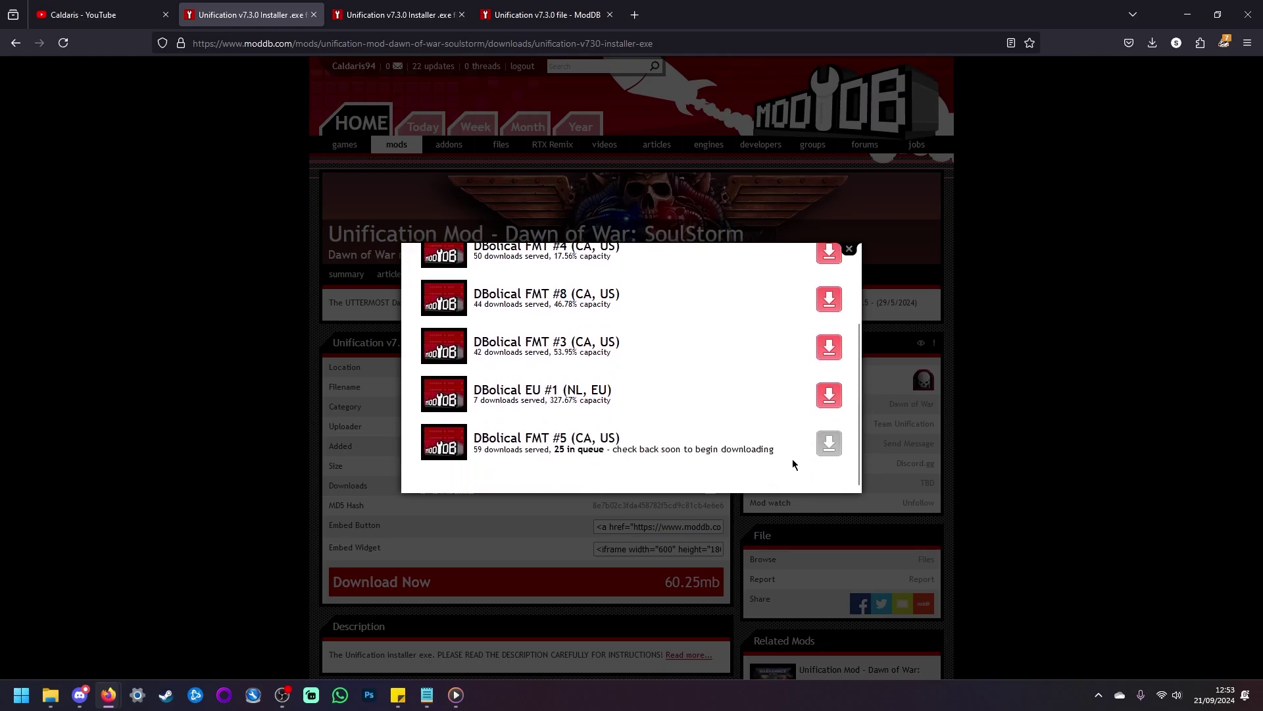
pyautogui.click(849, 249)
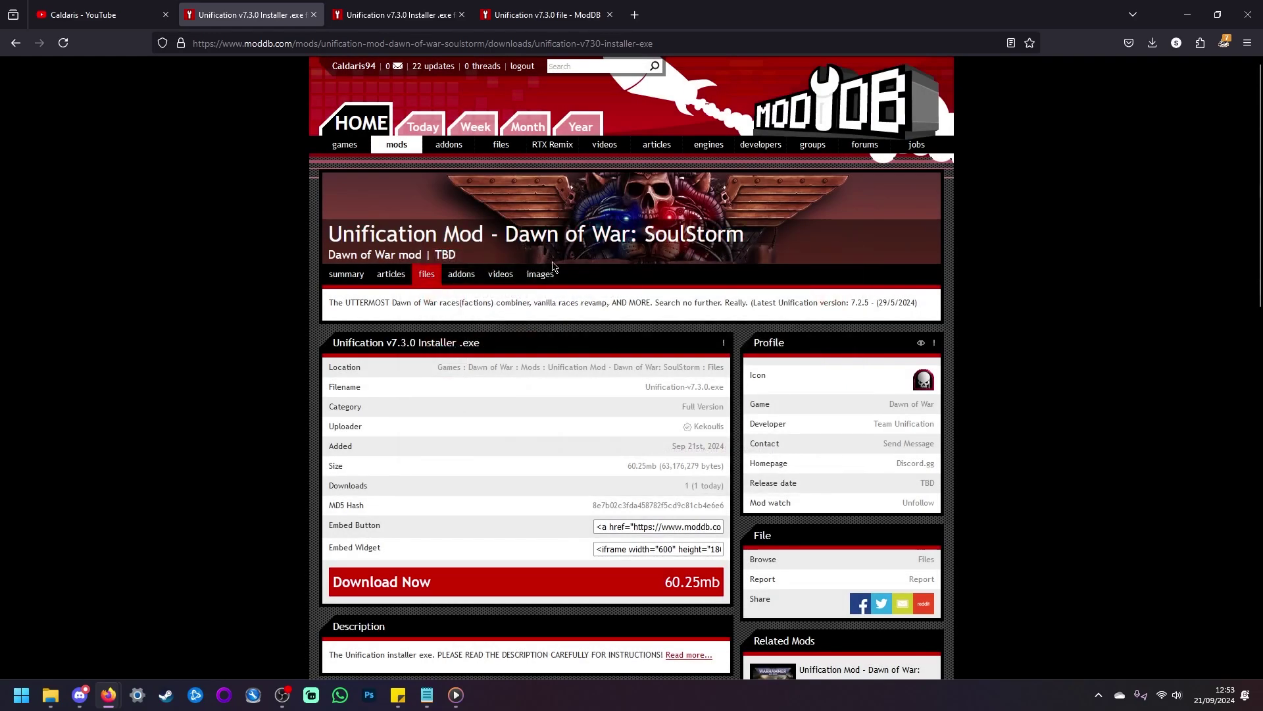
# - Return to the mod's file list and open the Unification v7.3.0 main files page
pyautogui.click(427, 279)
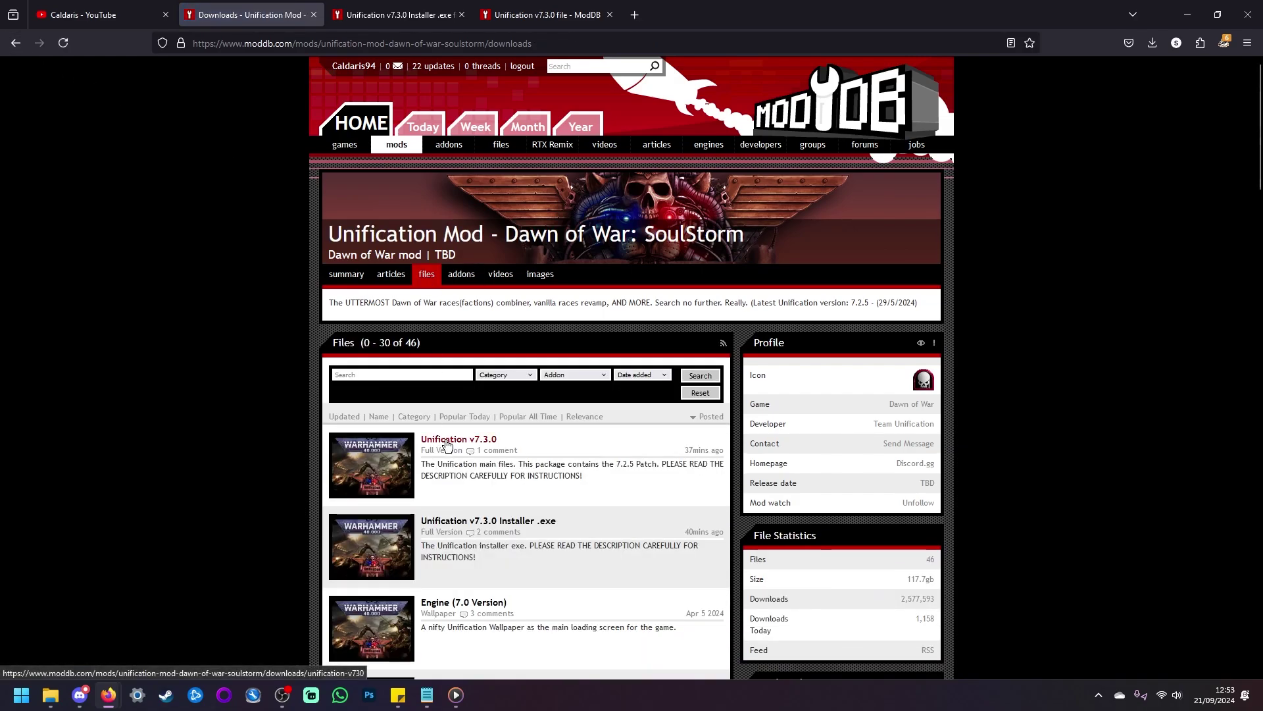
pyautogui.click(446, 445)
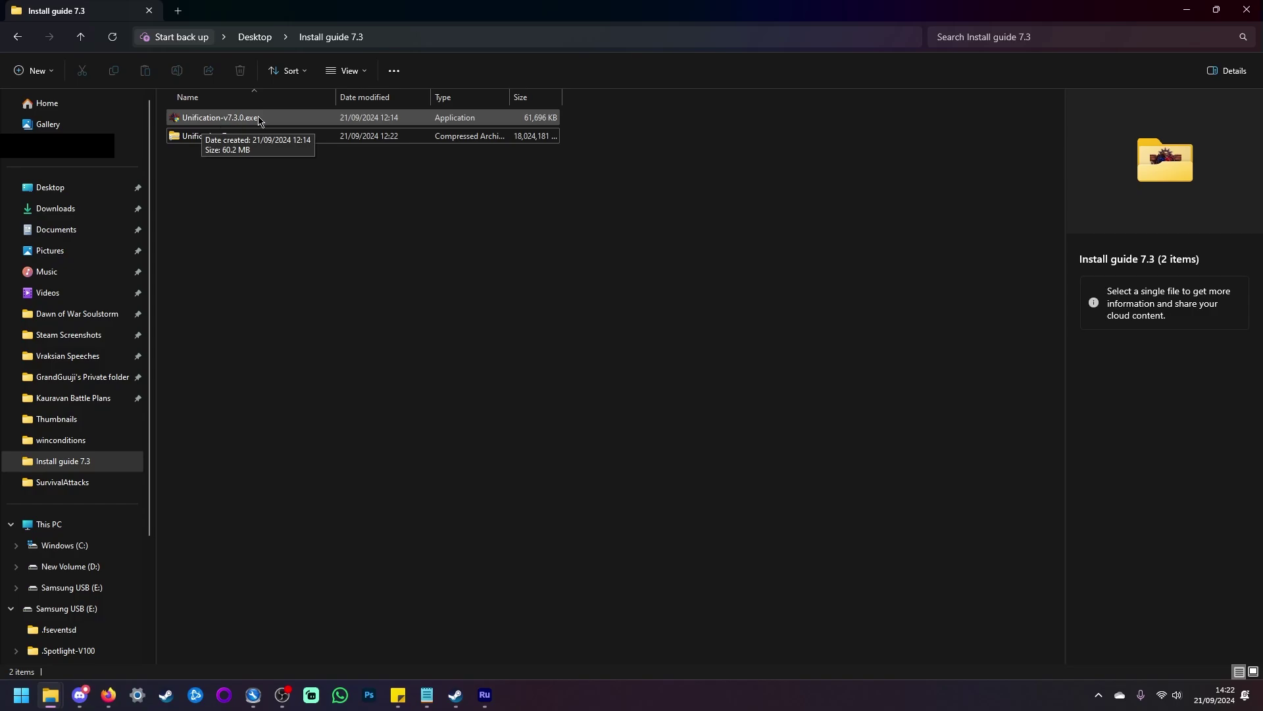
# - Launch Unification-v7.3.0.exe from the Install guide 7.3 folder, toggle the setup music and accept the license agreement
pyautogui.rightClick(215, 121)
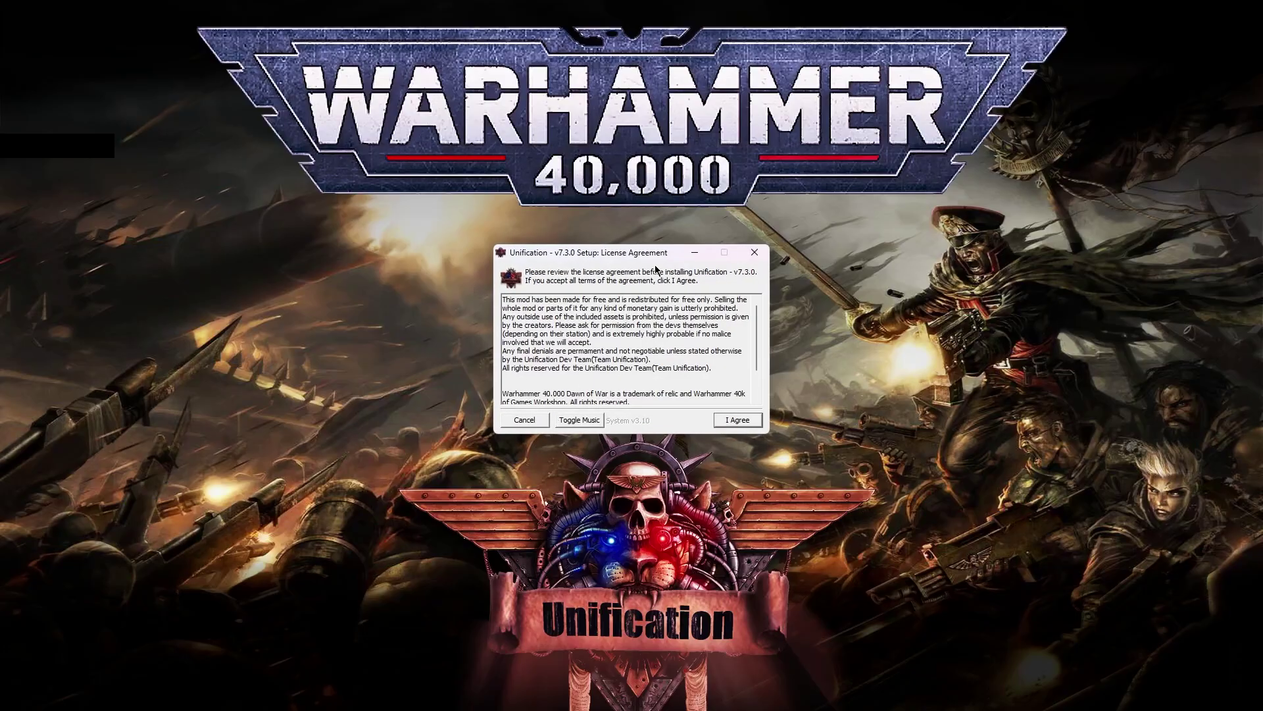
pyautogui.click(590, 422)
pyautogui.click(726, 372)
pyautogui.scroll(-2, 712, 352)
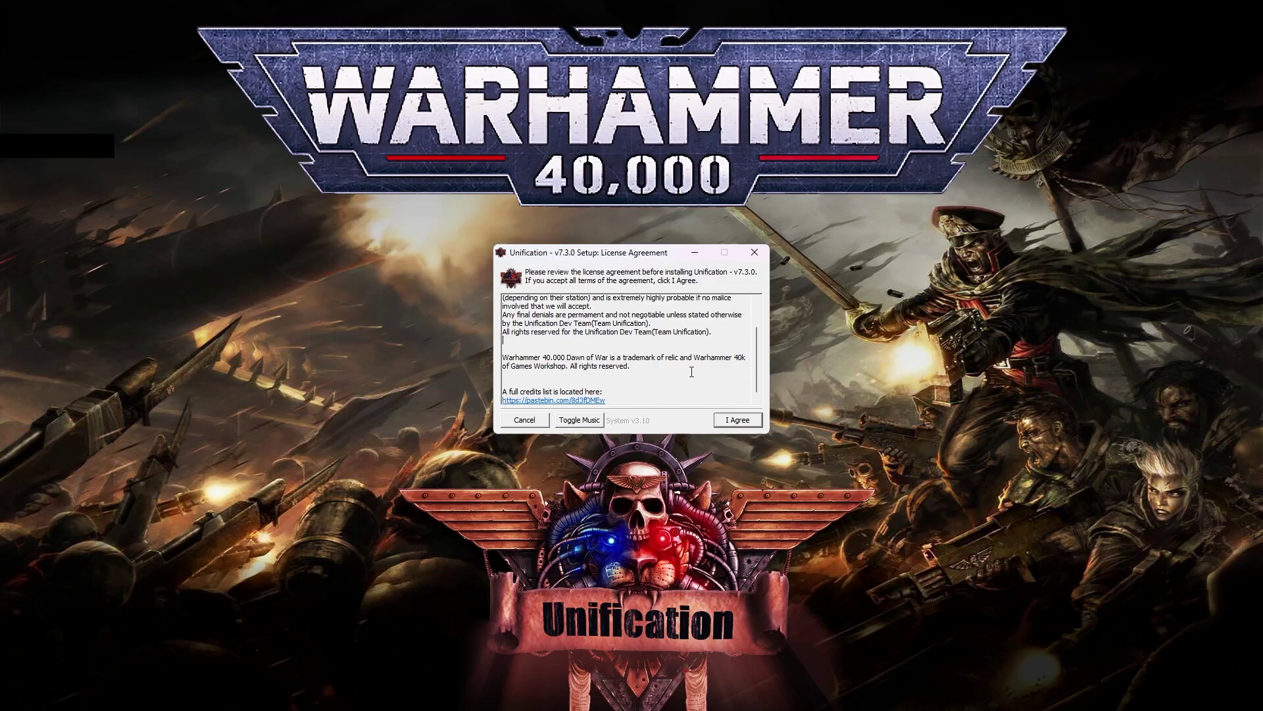
pyautogui.click(749, 421)
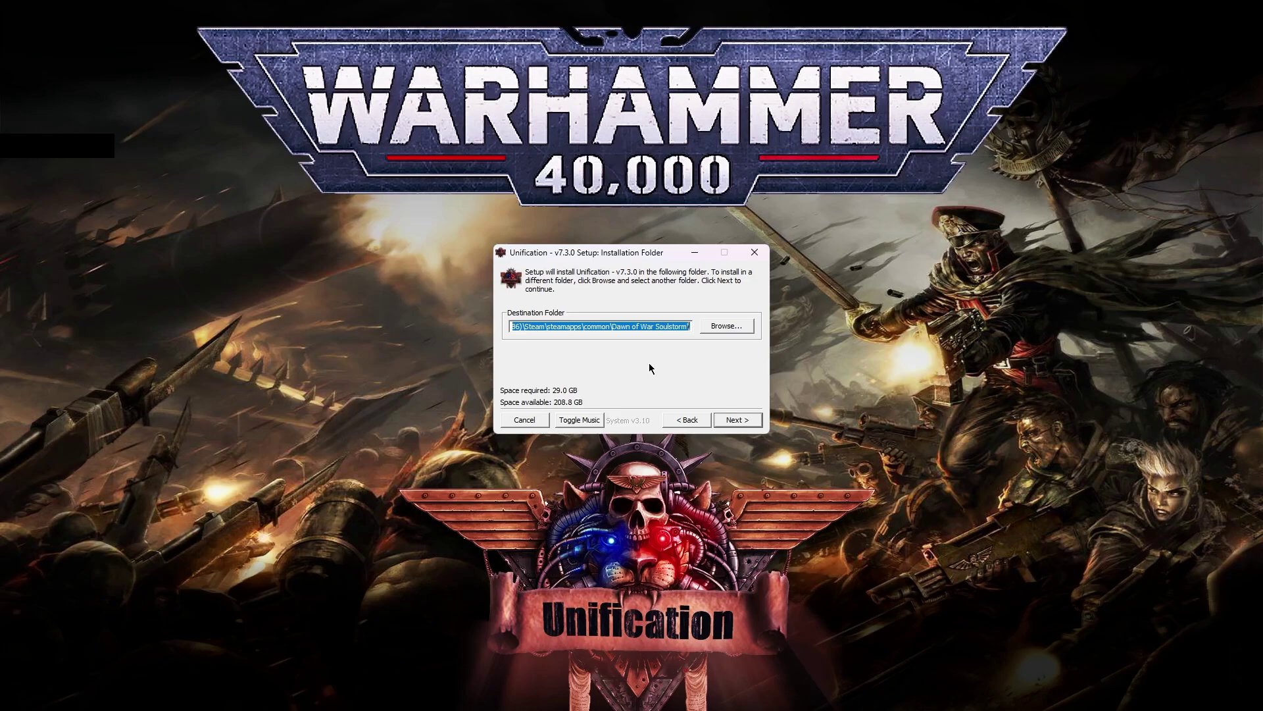
# - Install Unification v7.3.0 Full and DoW Mod Manager v2.3.2.2 into the Dawn of War Soulstorm folder, showing the installation details, and close setup
pyautogui.click(753, 420)
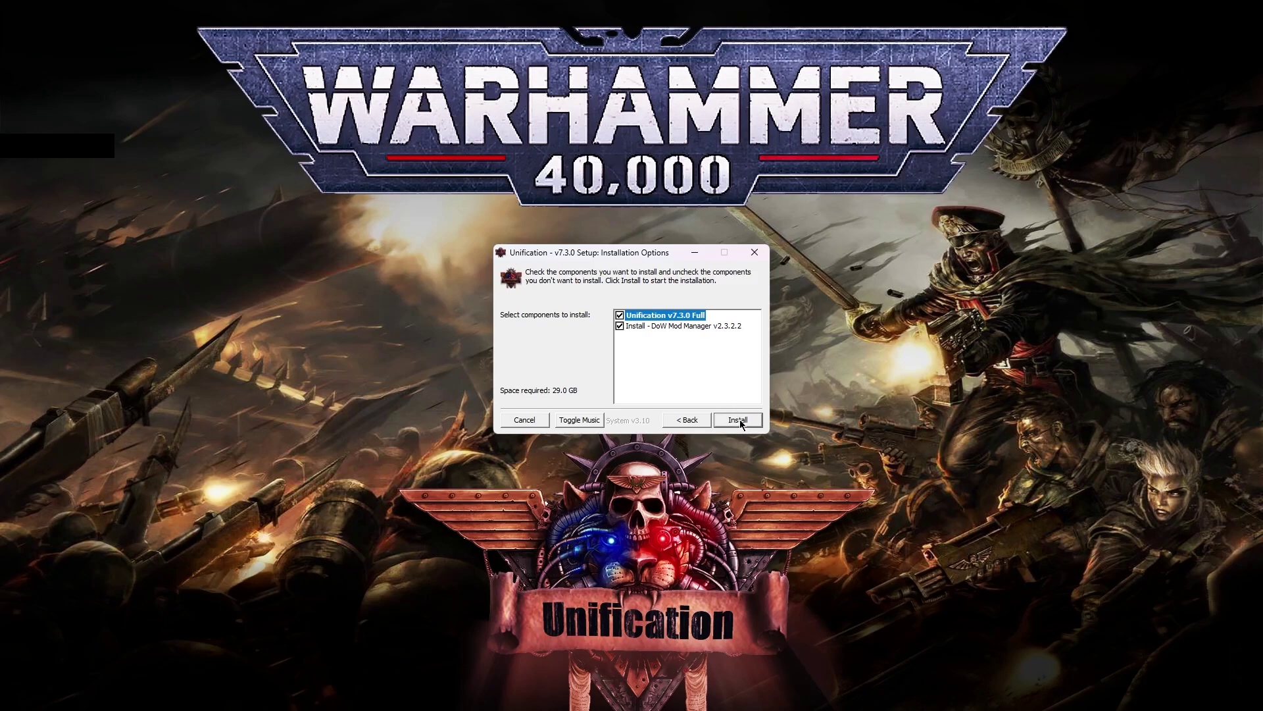
pyautogui.click(737, 420)
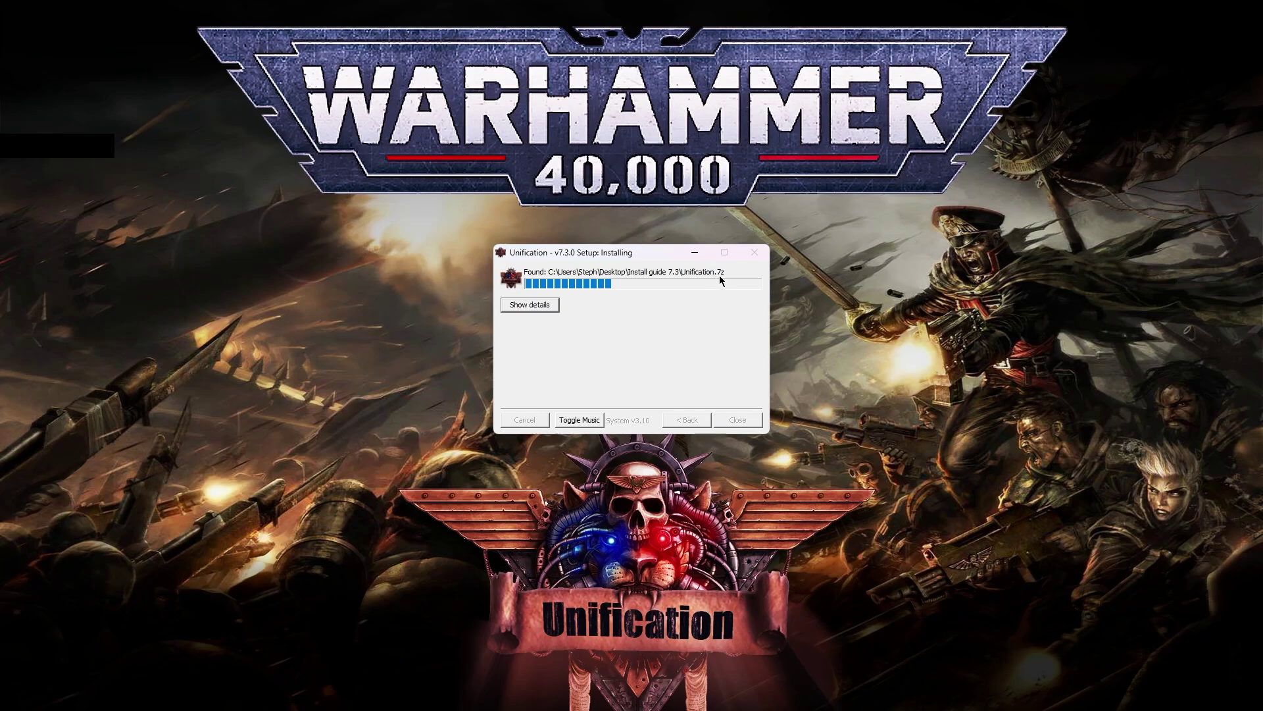
pyautogui.click(555, 306)
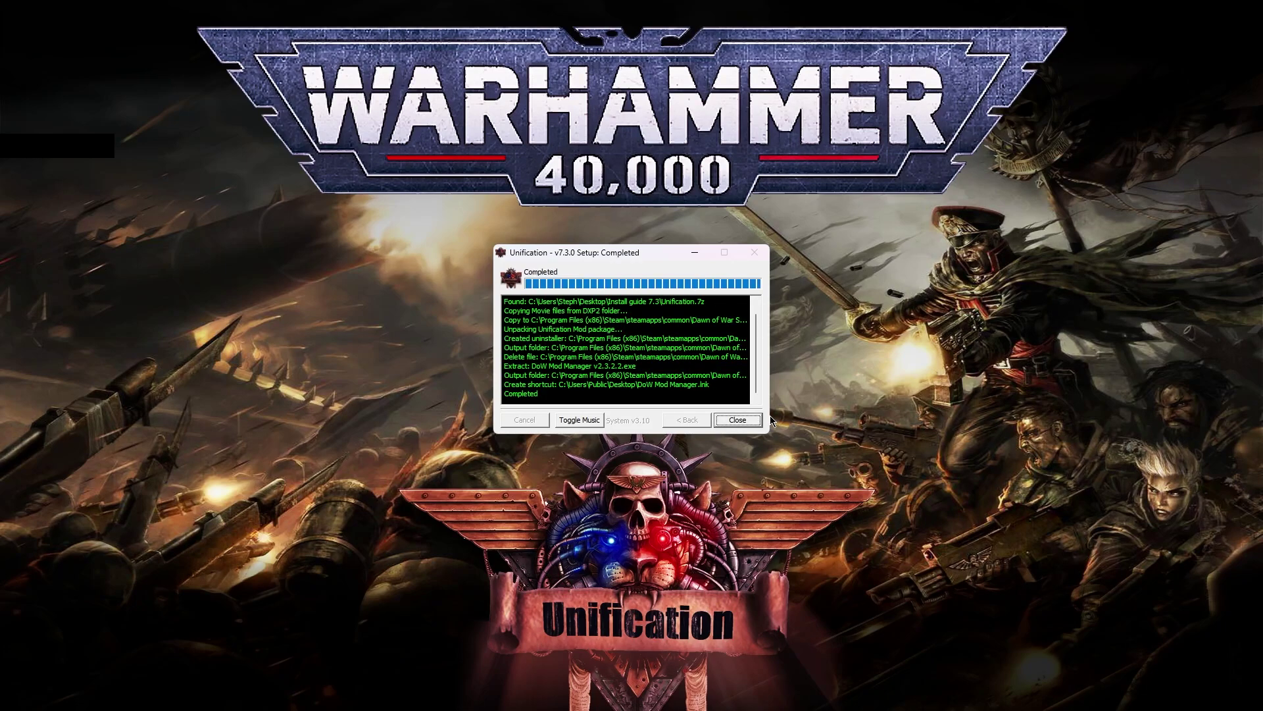
pyautogui.click(748, 422)
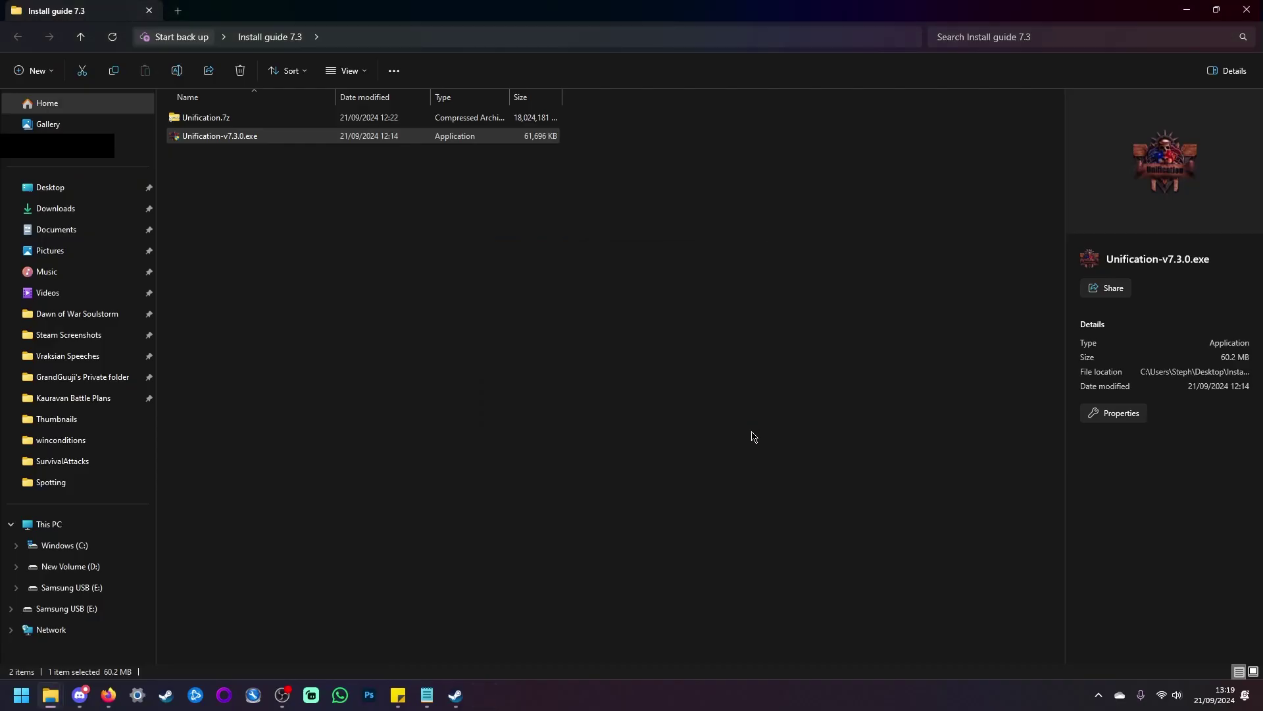
# - Check the Dawn of War Soulstorm game folder for the Unification folder and the Unification.module file
pyautogui.click(92, 320)
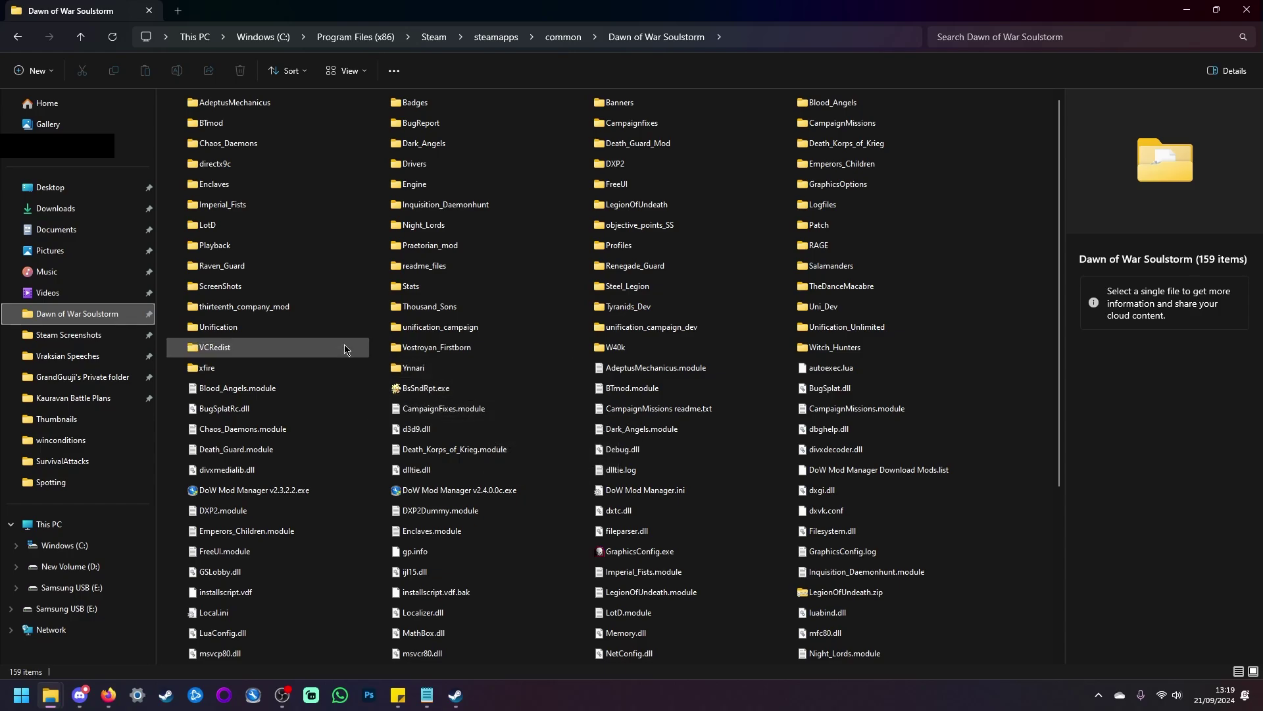
pyautogui.click(196, 333)
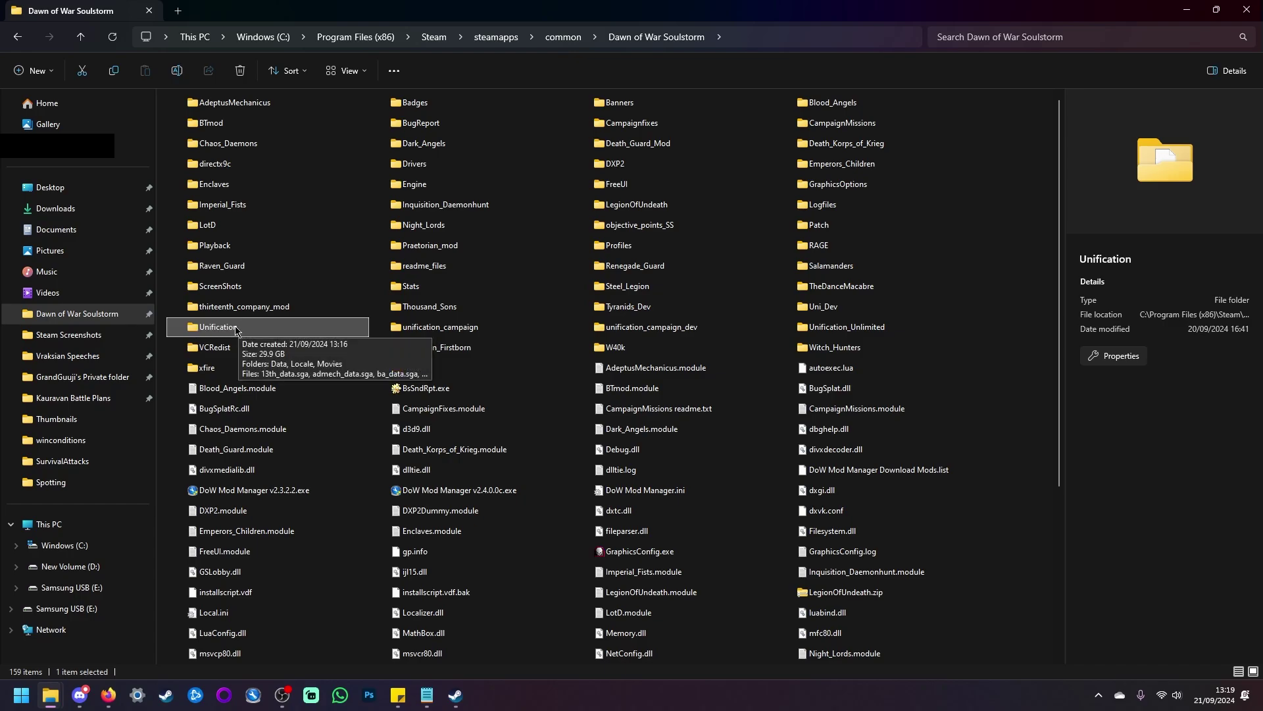
pyautogui.scroll(-4, 237, 330)
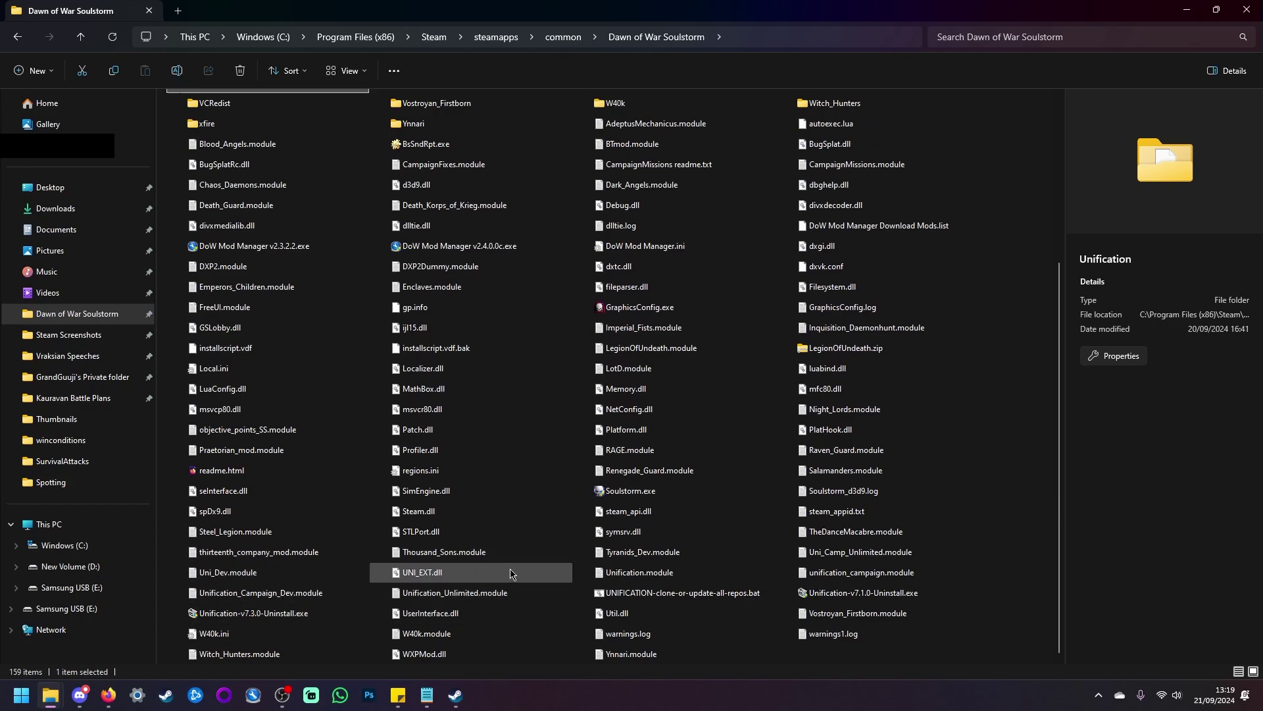
pyautogui.click(658, 578)
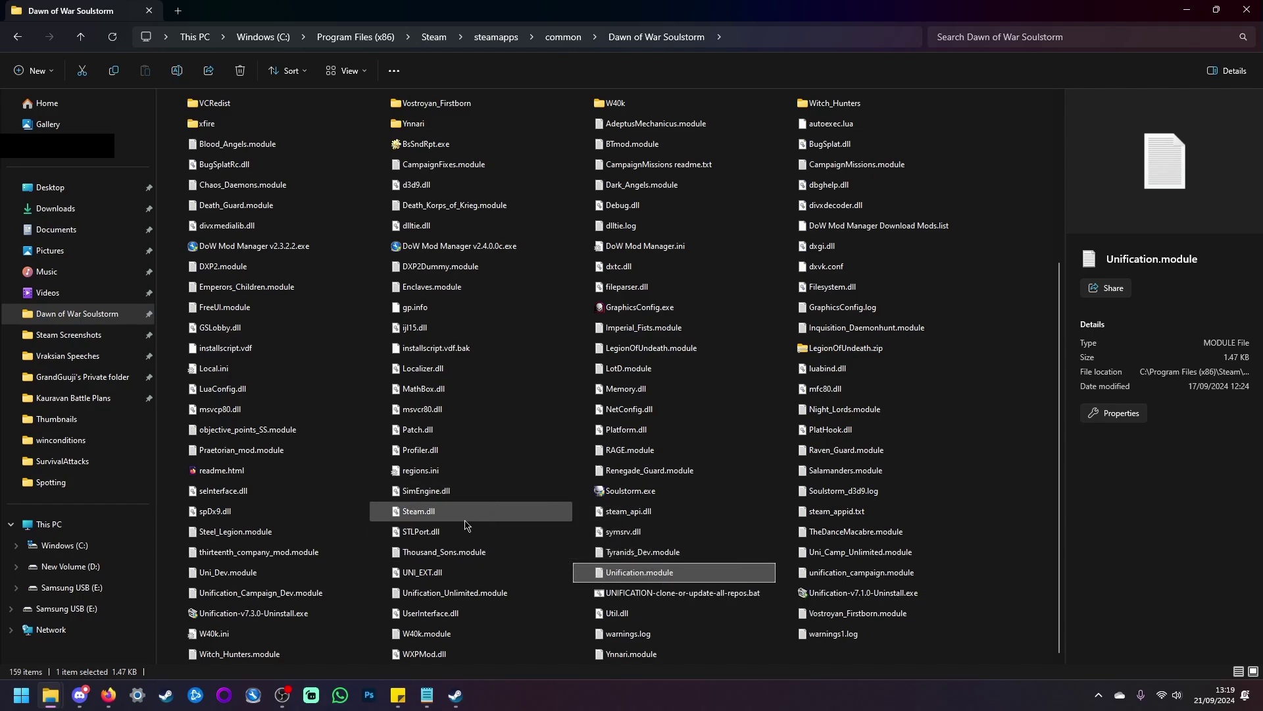
pyautogui.scroll(4, 500, 546)
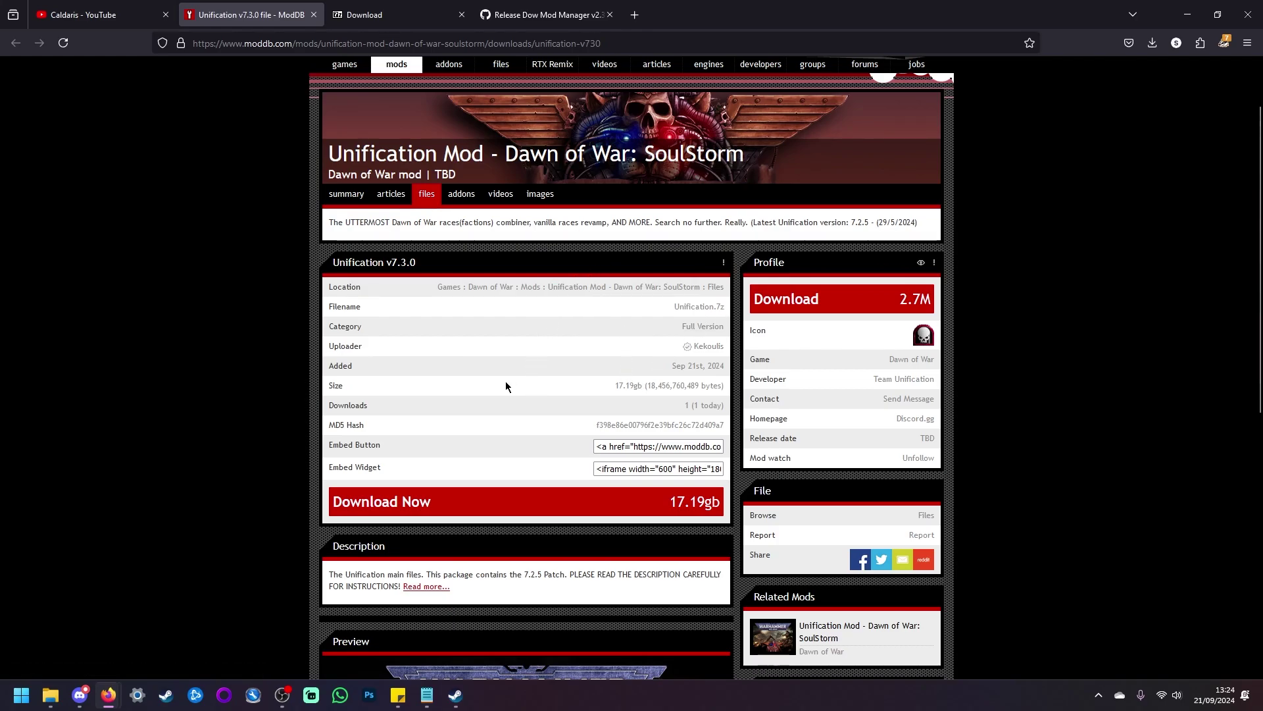
# - Review the 7-Zip download page and the DoW Mod Manager v2.3.2.2 release page on GitHub
pyautogui.click(387, 17)
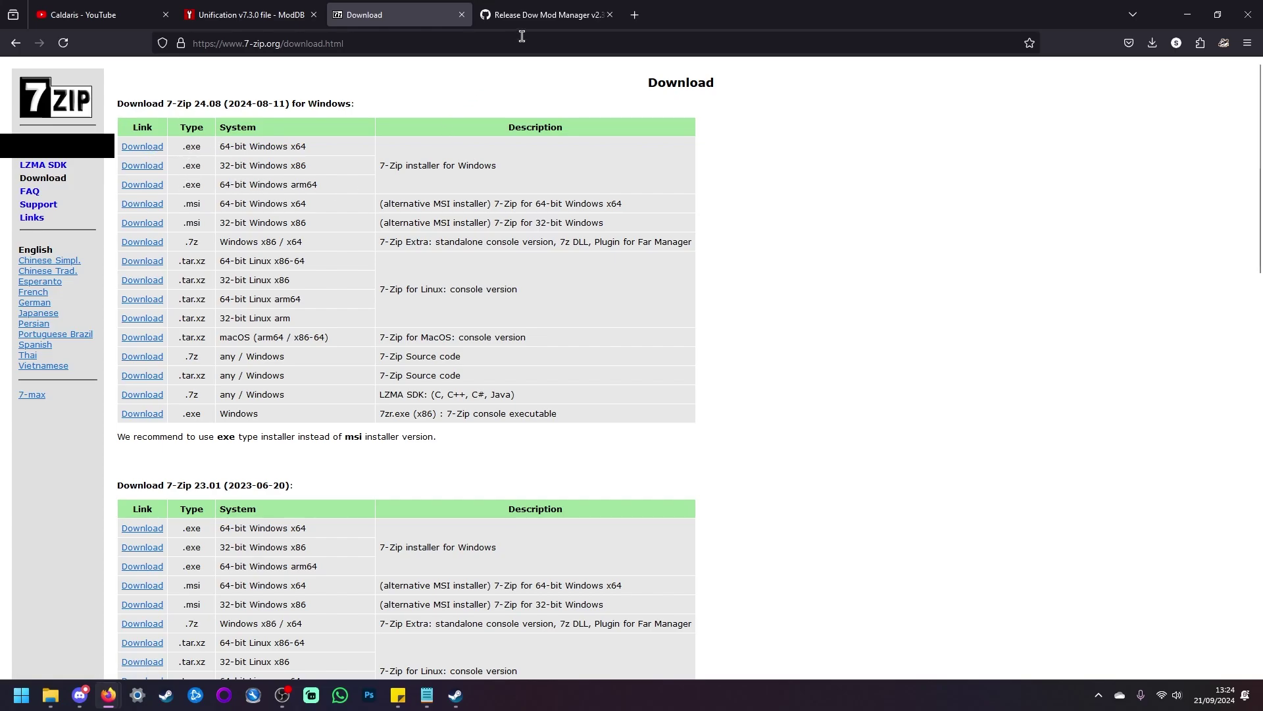
pyautogui.click(539, 20)
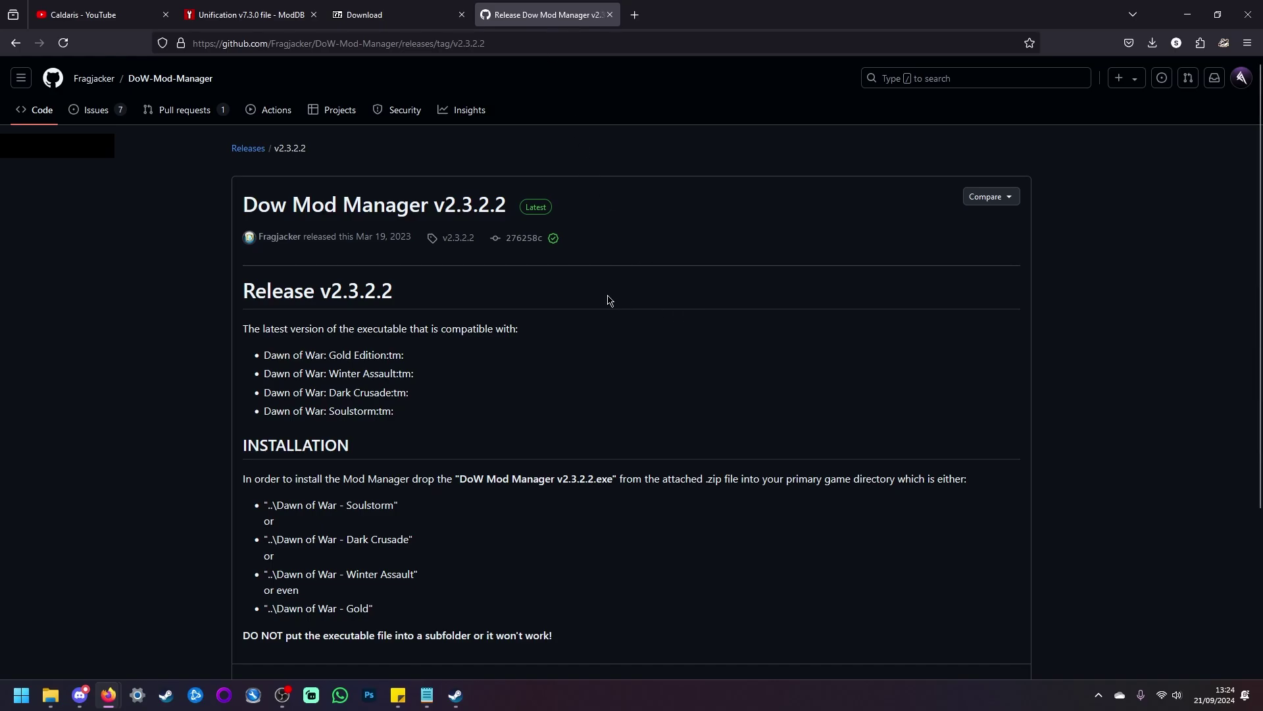
pyautogui.scroll(-3, 608, 300)
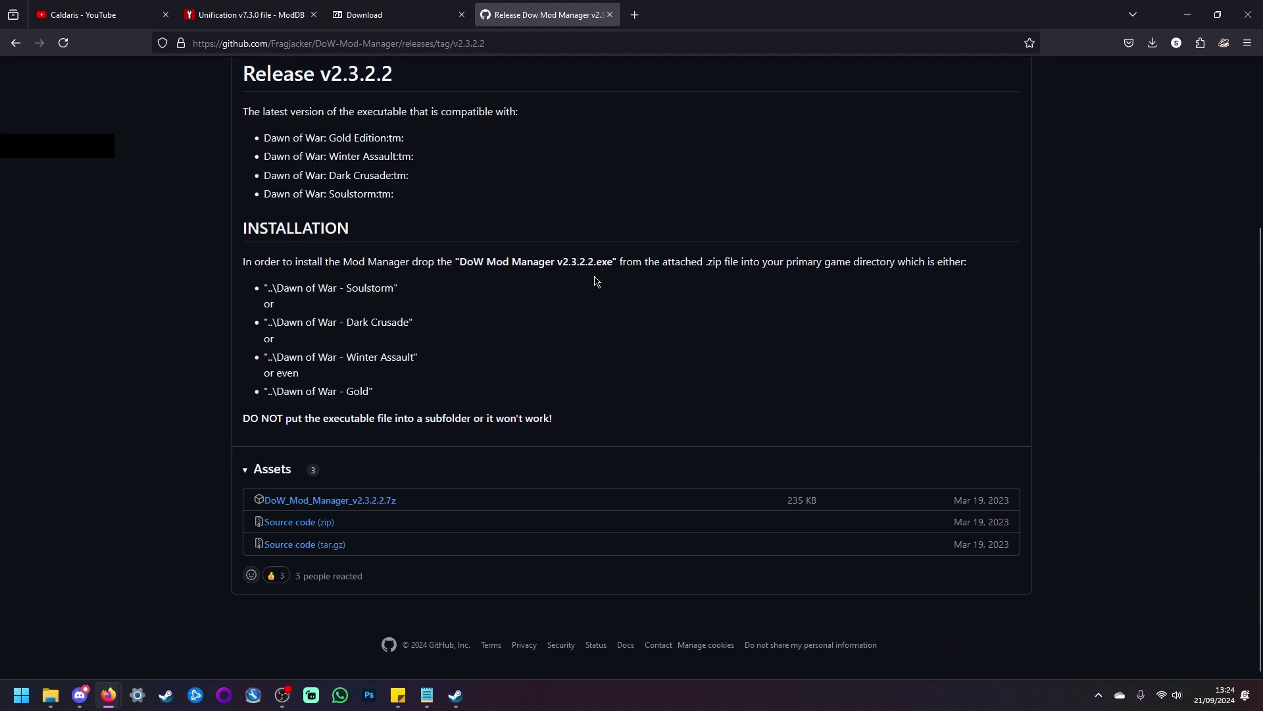
pyautogui.scroll(3, 529, 391)
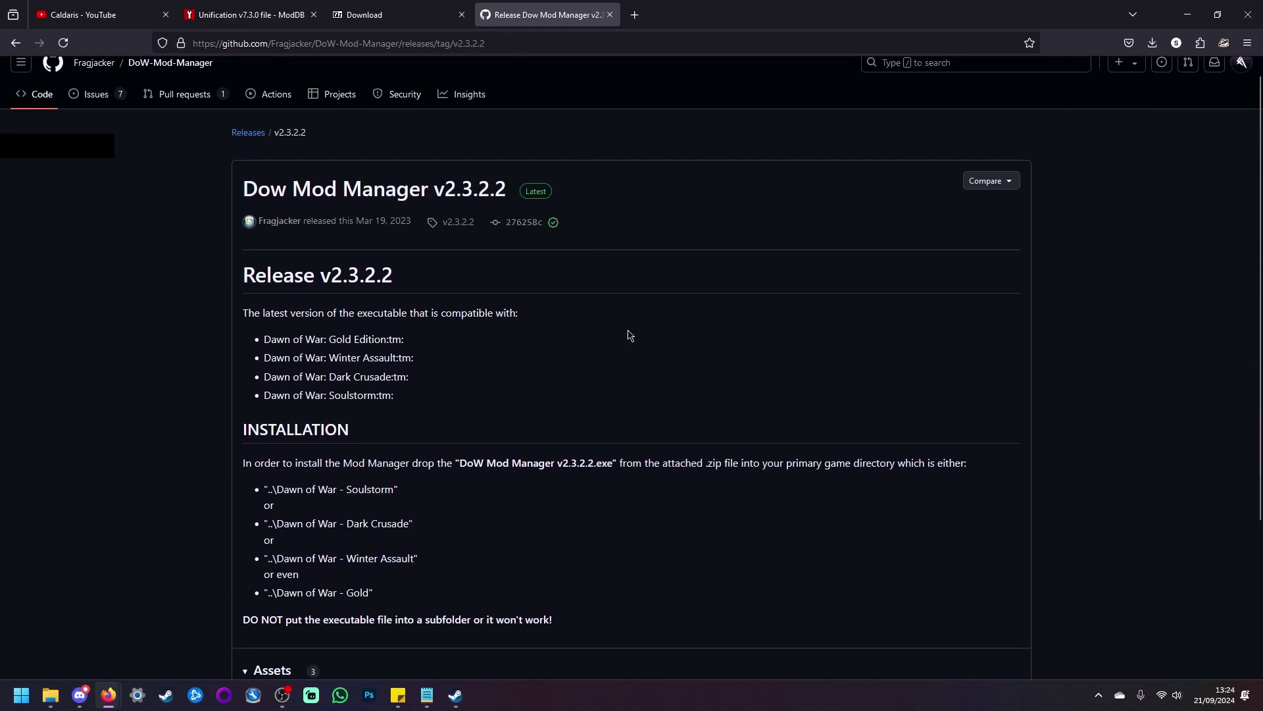
# - Download DoW_Mod_Manager_v2.3.2.2.7z from the GitHub release's assets and dismiss the download list
pyautogui.scroll(-2, 655, 364)
pyautogui.scroll(-1, 656, 364)
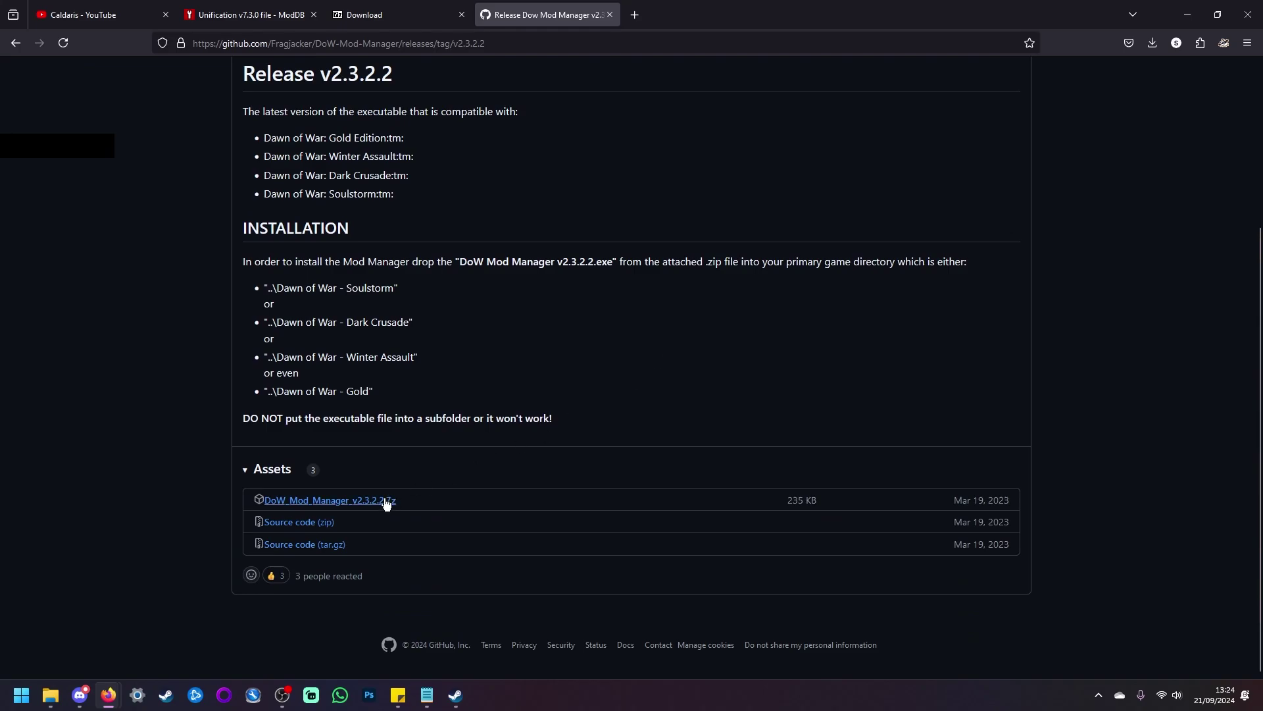
pyautogui.click(316, 504)
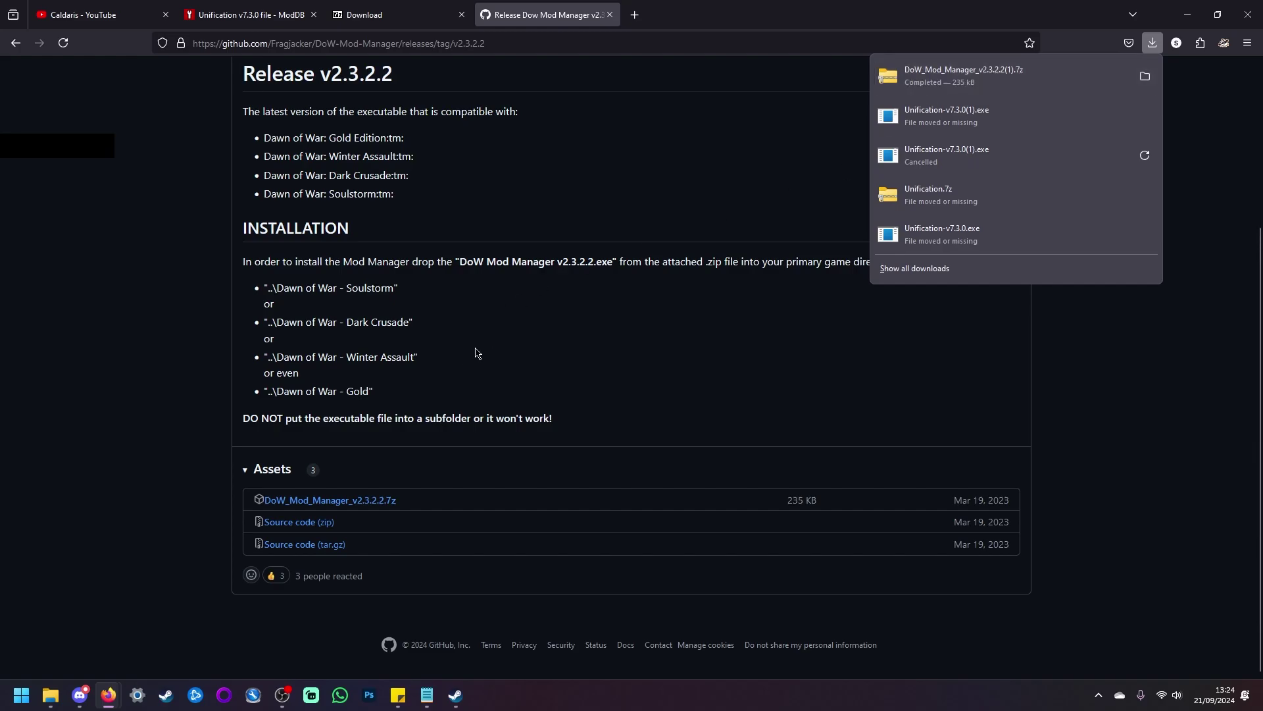
pyautogui.scroll(3, 459, 360)
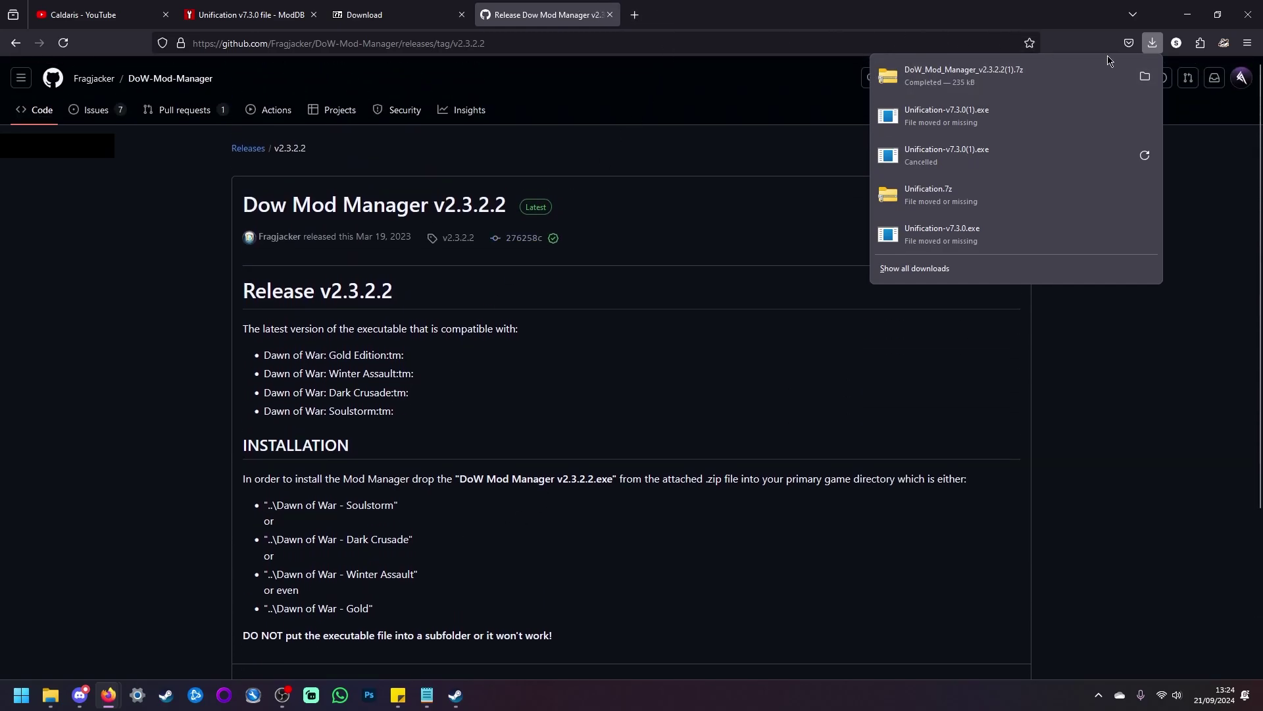
pyautogui.click(1156, 44)
# - Move DoW_Mod_Manager_v2.3.2.2.7z and Unification.7z from the Install guide 7.3 folder into the Dawn of War Soulstorm folder
pyautogui.click(254, 9)
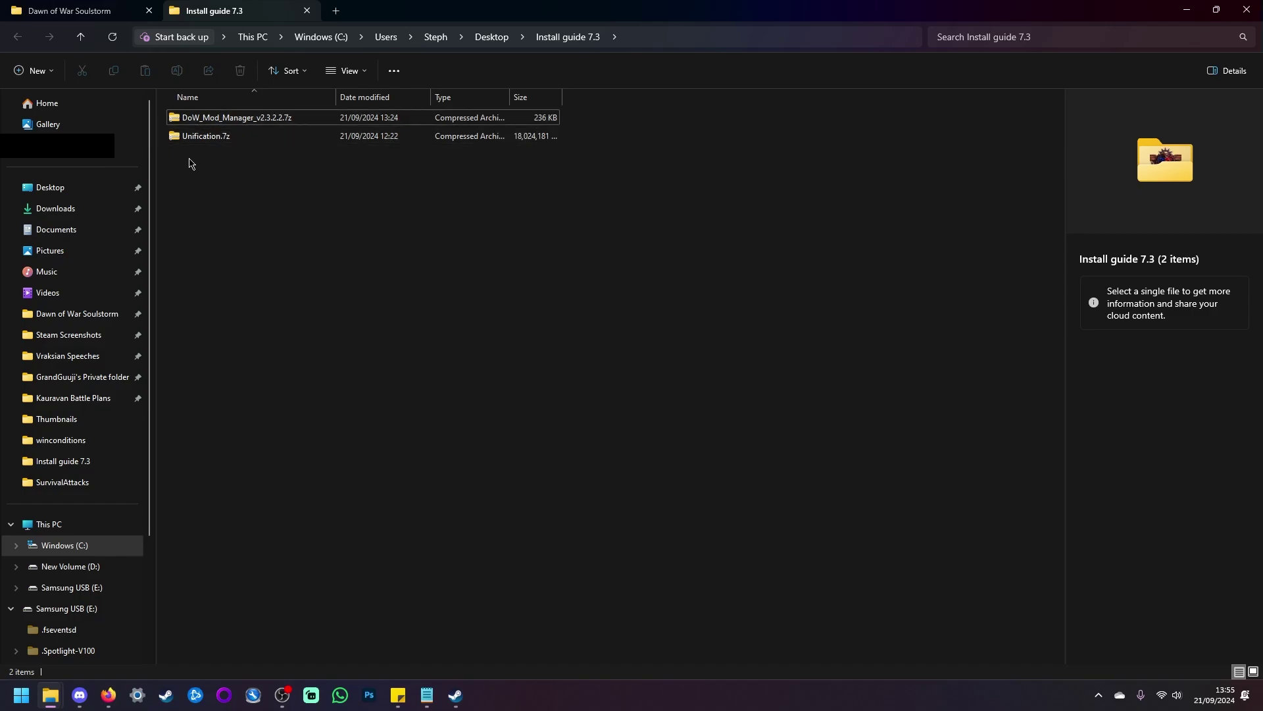
pyautogui.moveTo(192, 159); pyautogui.dragTo(92, 313)
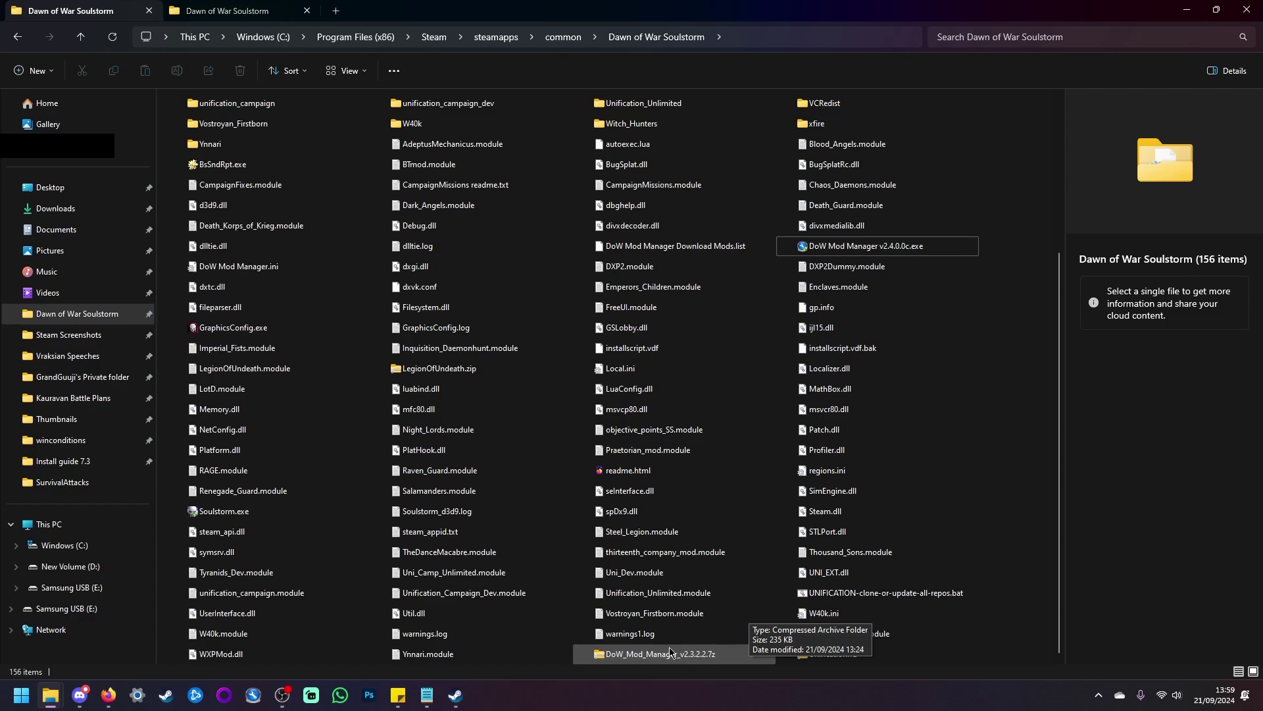
# - Extract Unification.7z directly into the Dawn of War Soulstorm folder with 7-Zip, replacing all existing files
pyautogui.rightClick(819, 660)
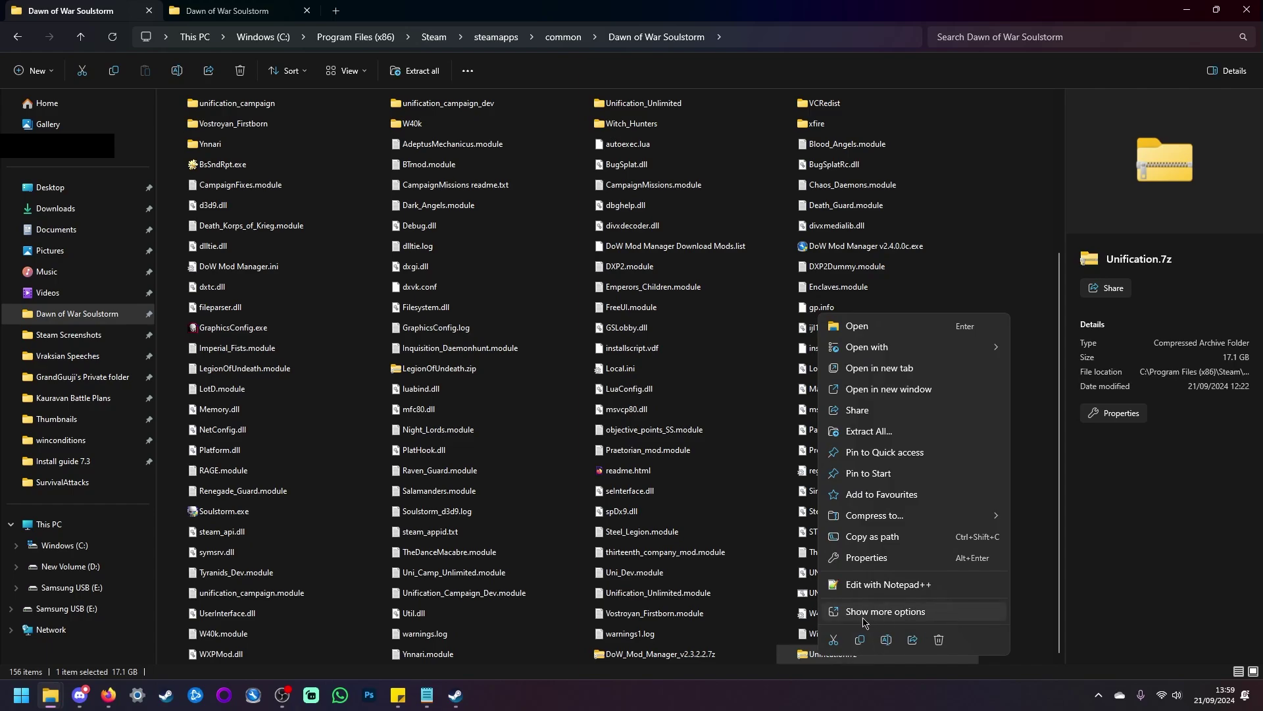
pyautogui.click(924, 617)
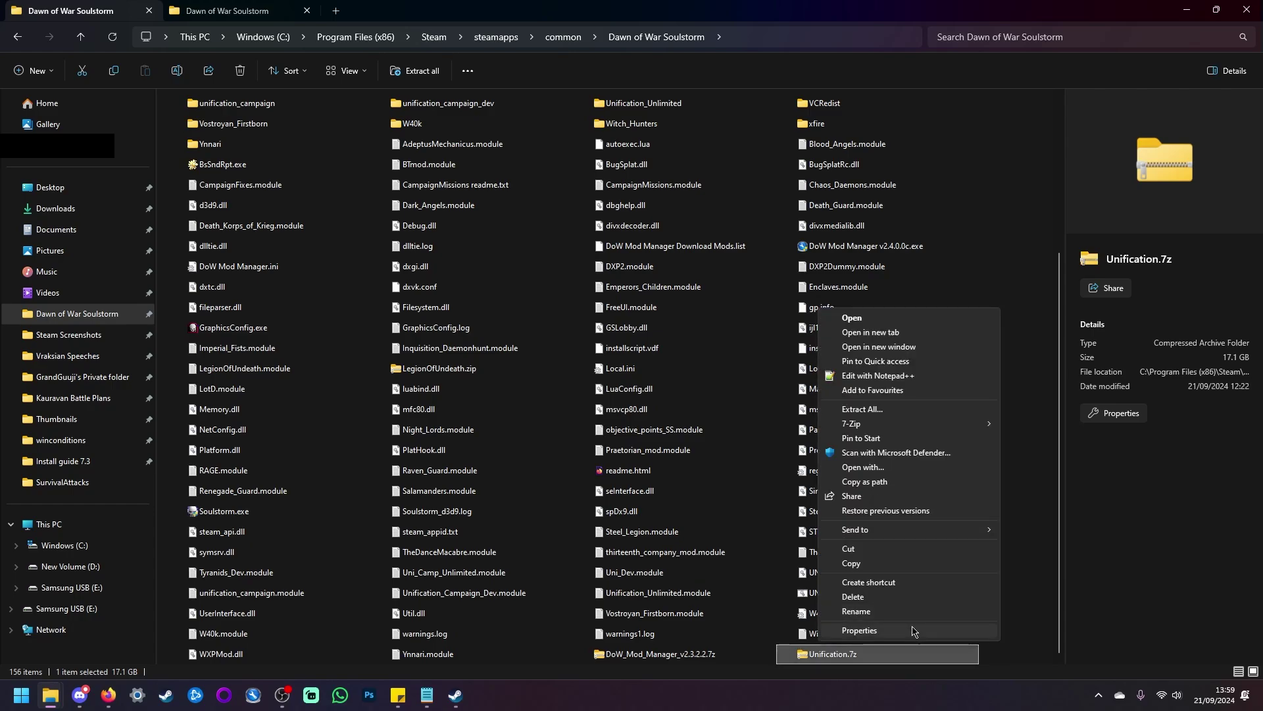
pyautogui.moveTo(854, 427)
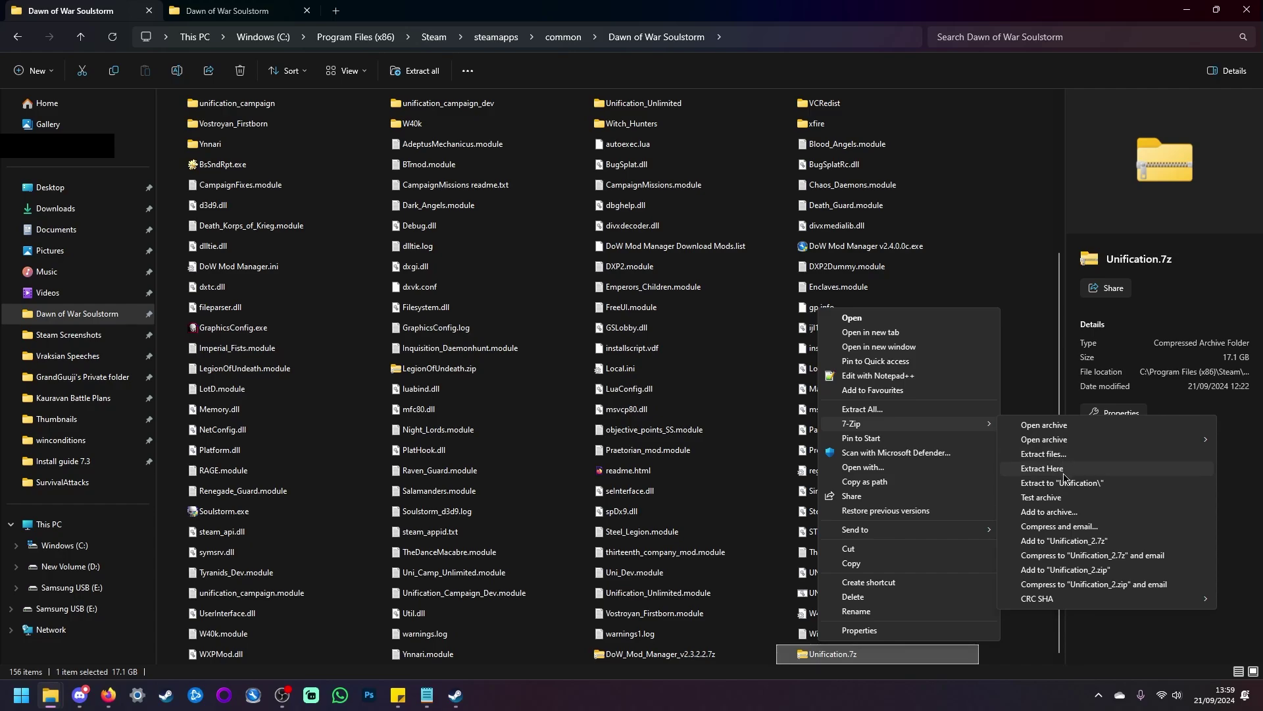
pyautogui.click(1058, 474)
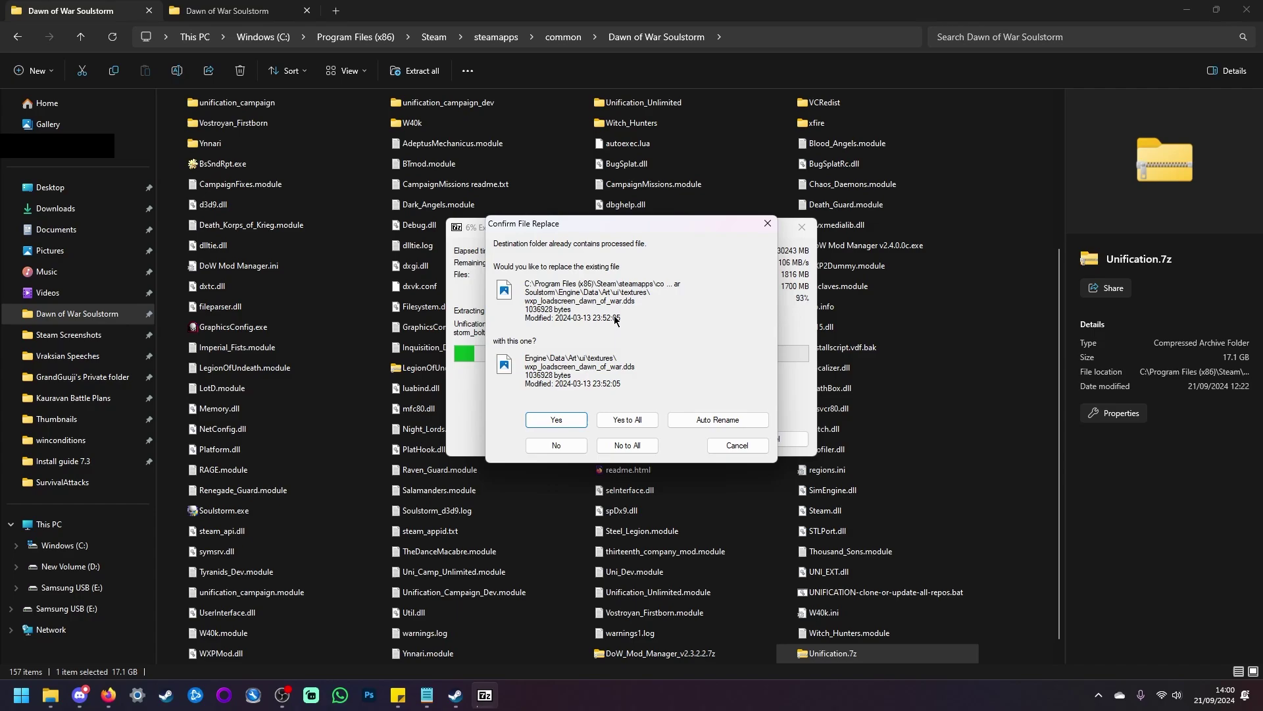
pyautogui.click(616, 421)
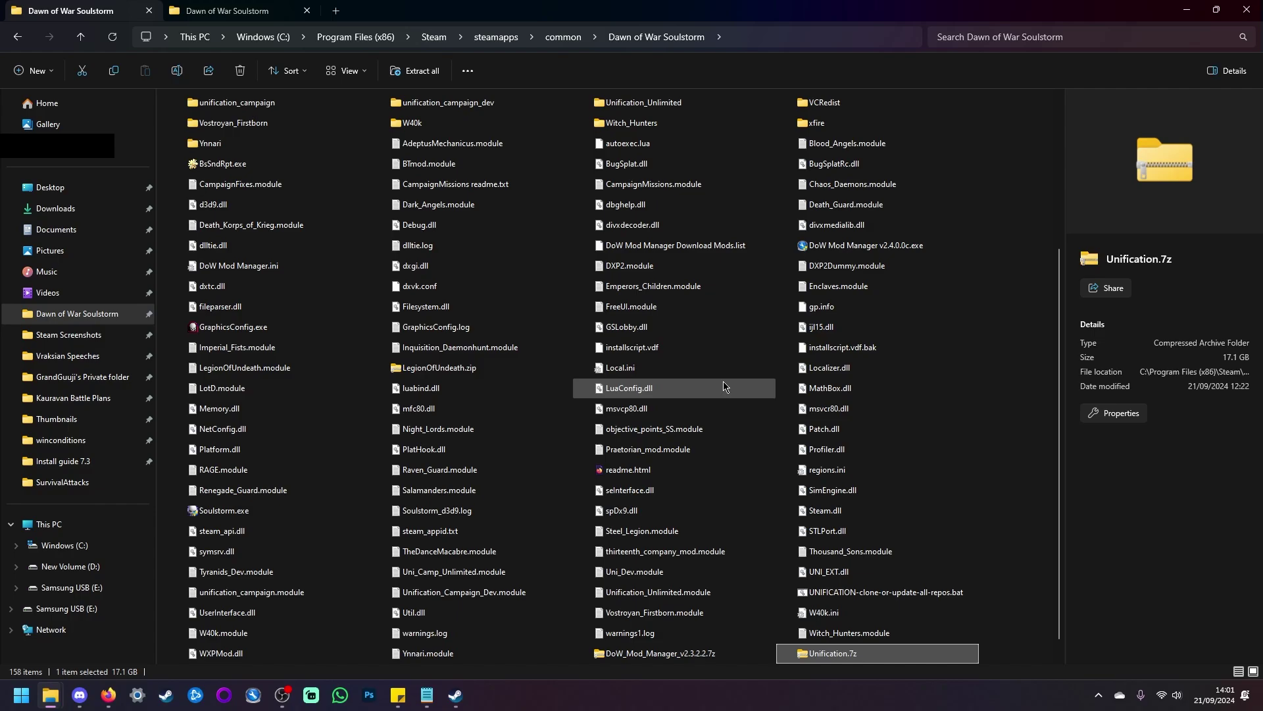
# - Extract DoW_Mod_Manager_v2.3.2.2.7z directly into the Dawn of War Soulstorm folder with 7-Zip
pyautogui.rightClick(616, 663)
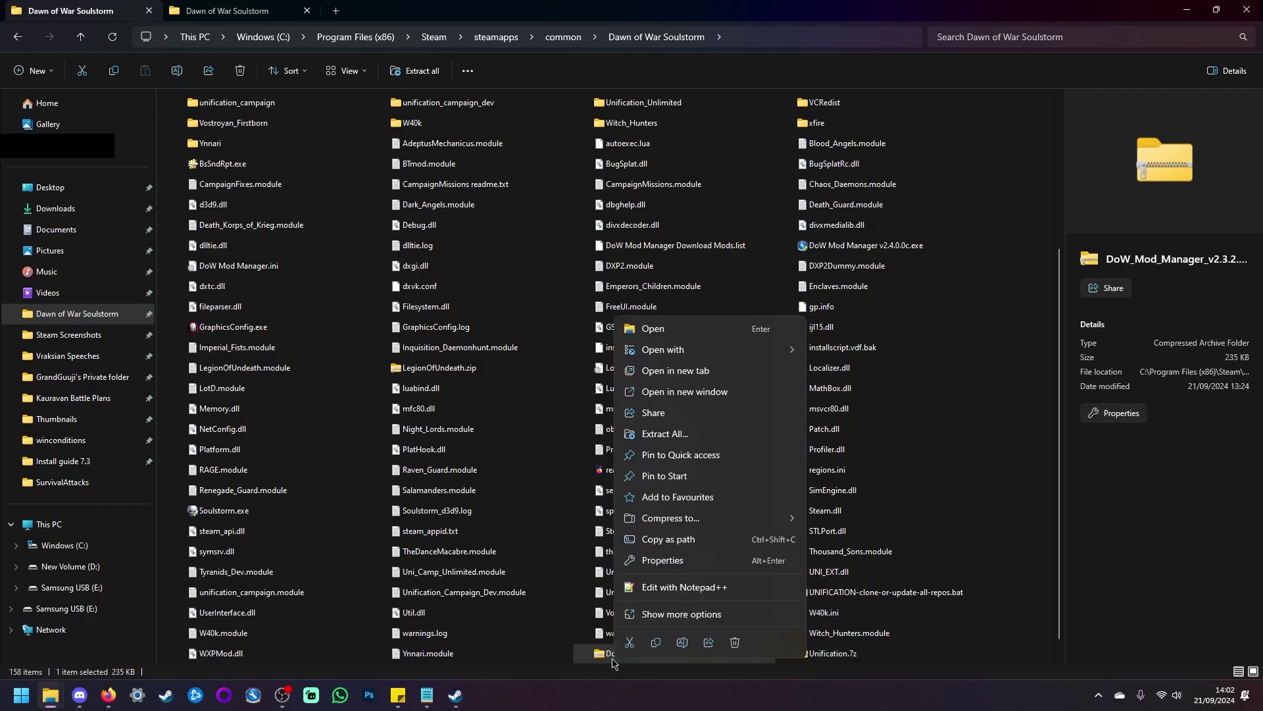
pyautogui.click(715, 623)
pyautogui.moveTo(739, 433)
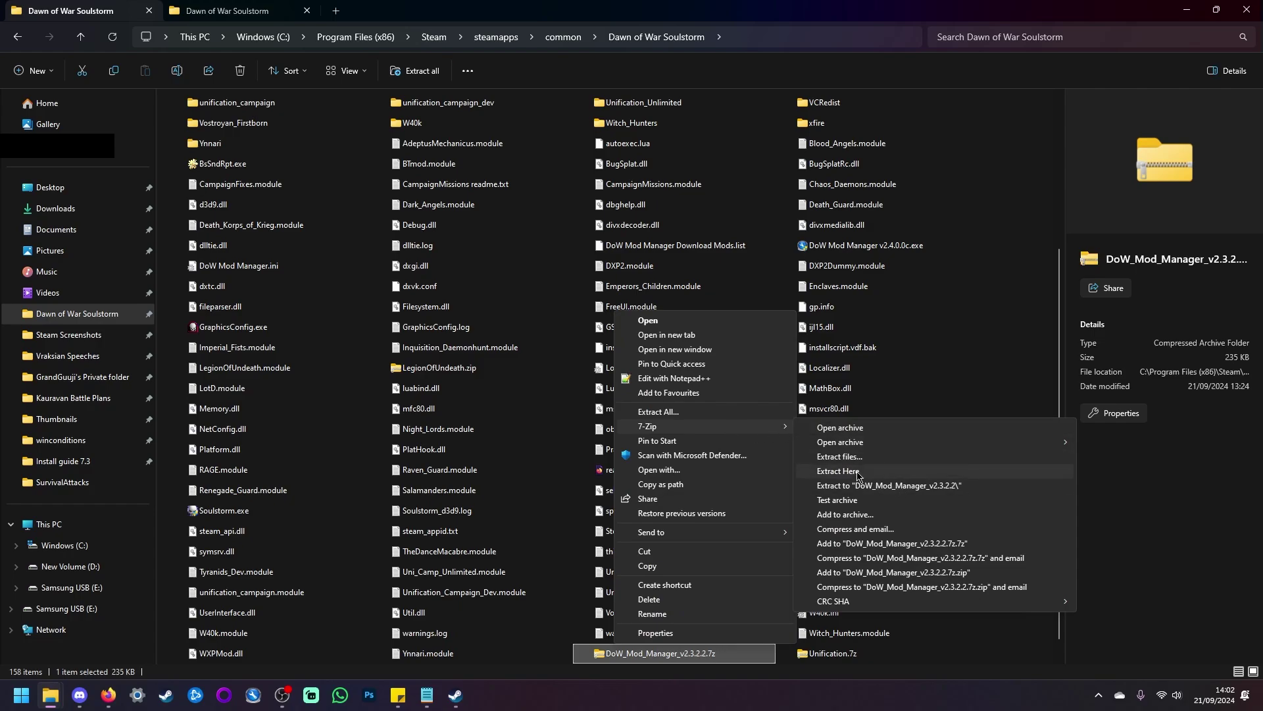
pyautogui.click(838, 471)
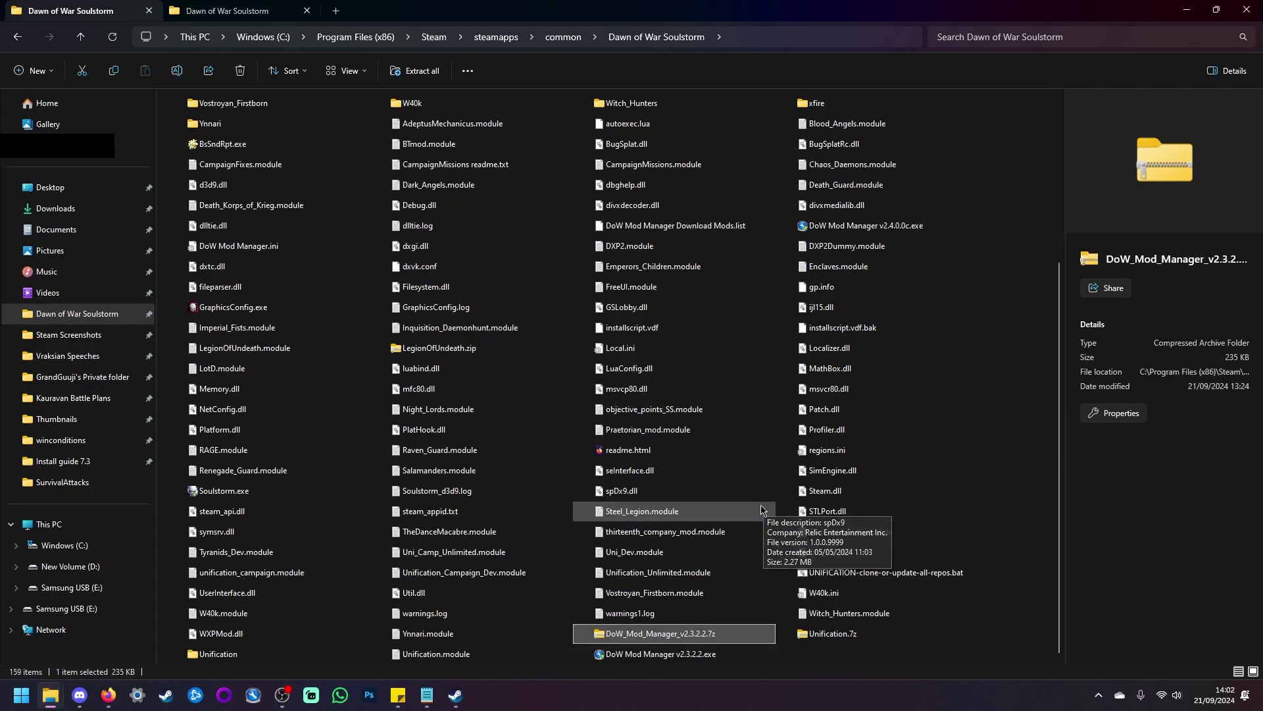
pyautogui.click(648, 655)
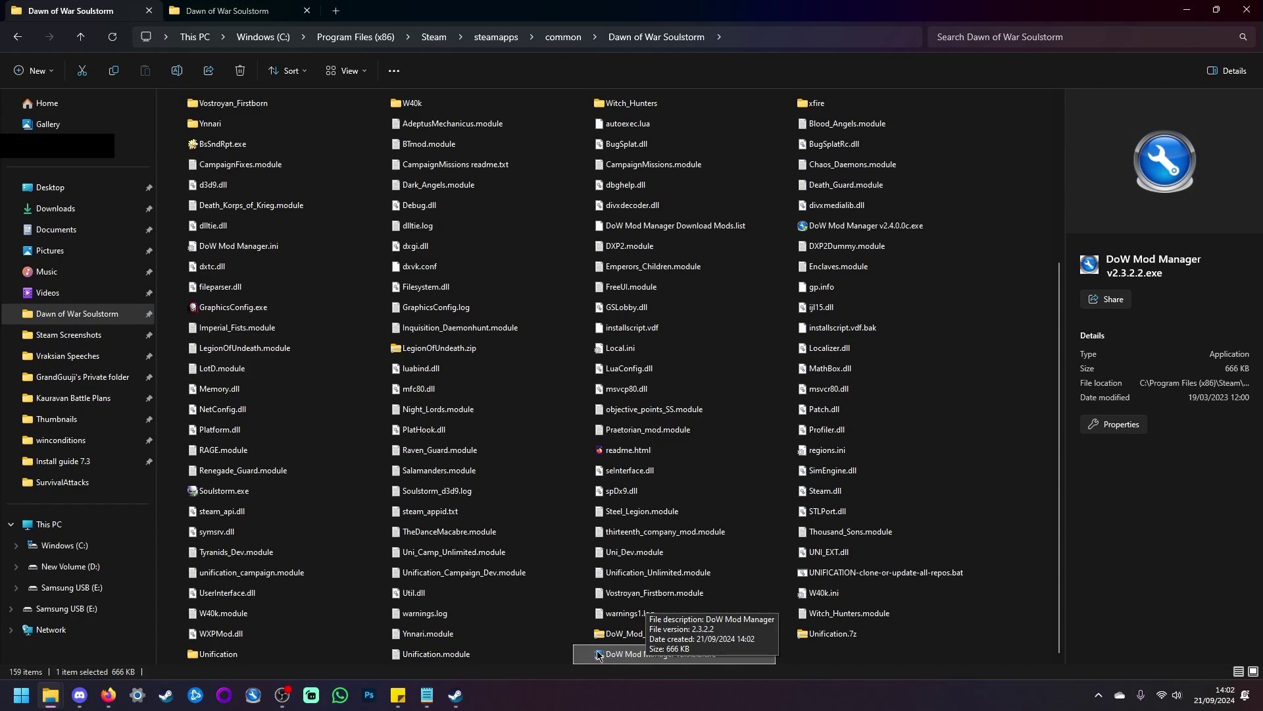
pyautogui.click(865, 653)
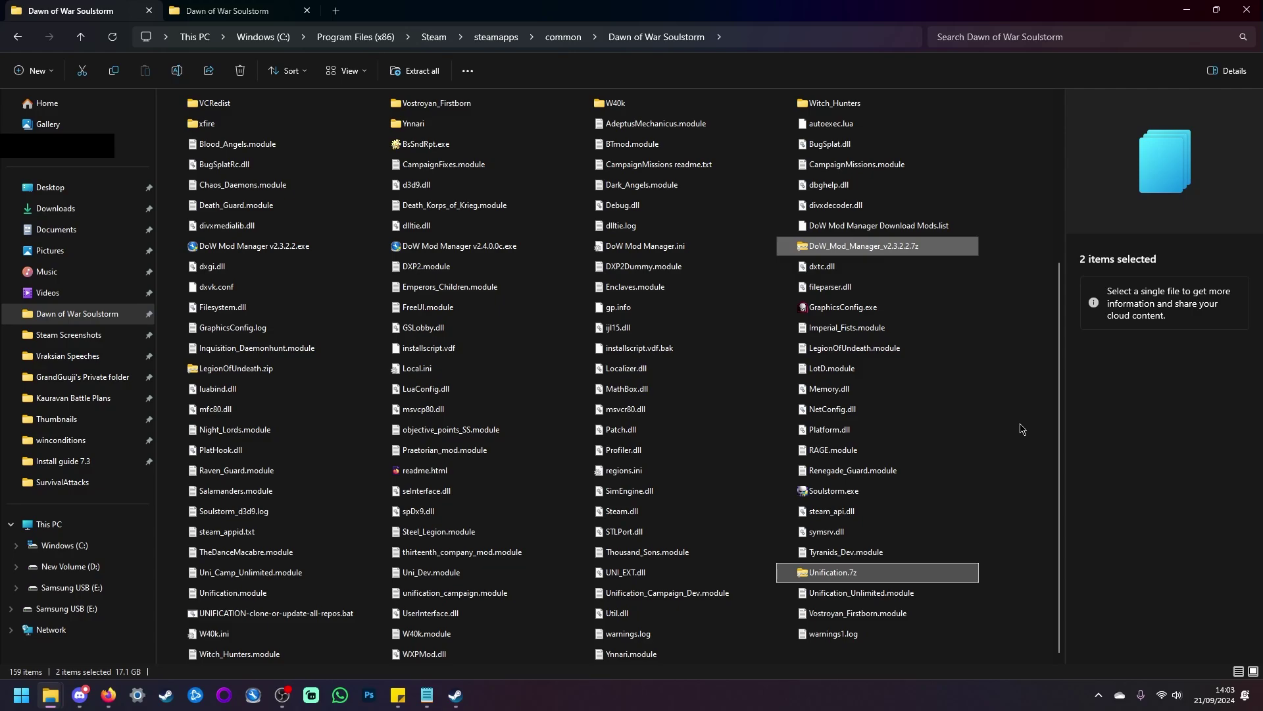
# - Set DoW Mod Manager v2.3.2.2.exe to always run as an administrator in its compatibility properties
pyautogui.click(1021, 429)
pyautogui.scroll(3, 992, 599)
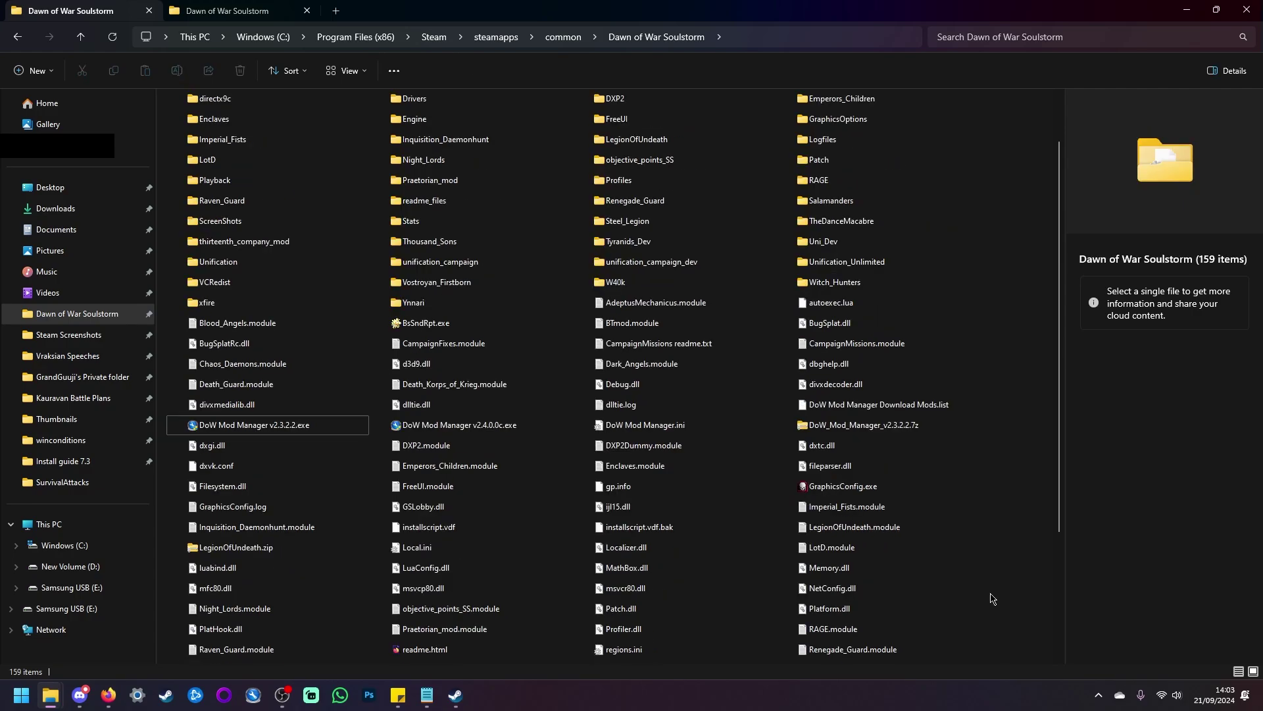
pyautogui.rightClick(258, 435)
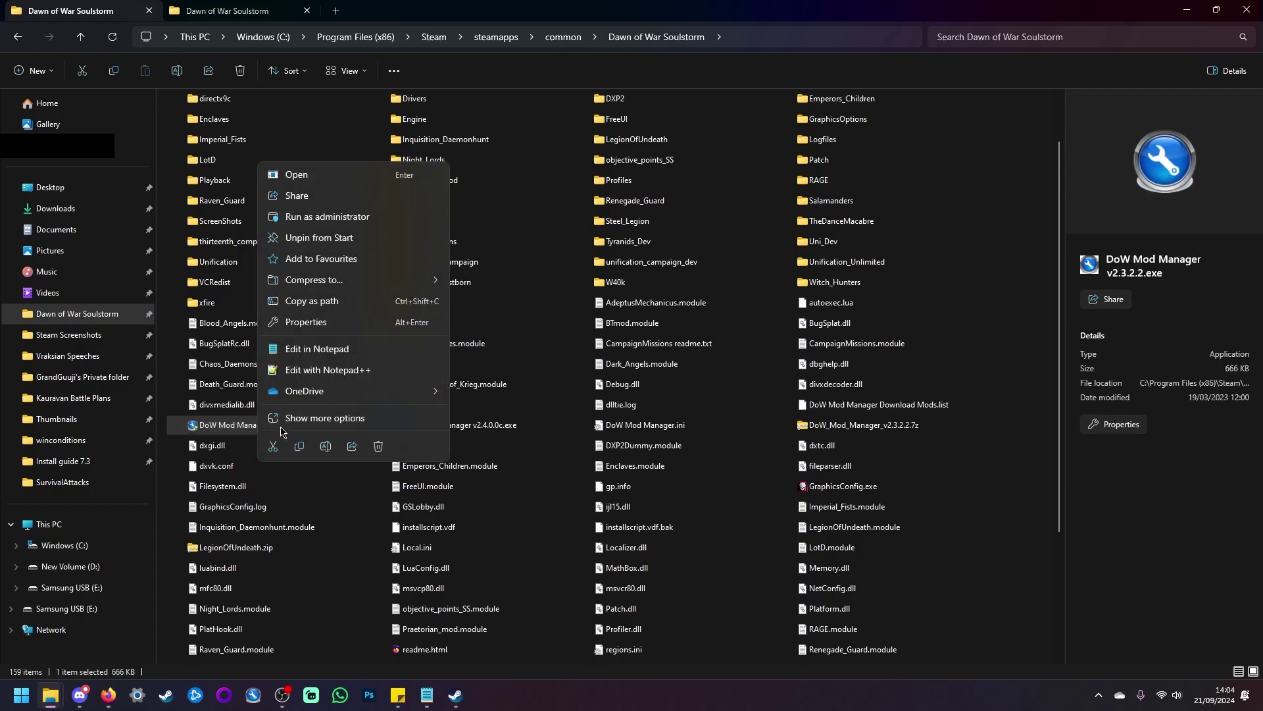
pyautogui.click(307, 322)
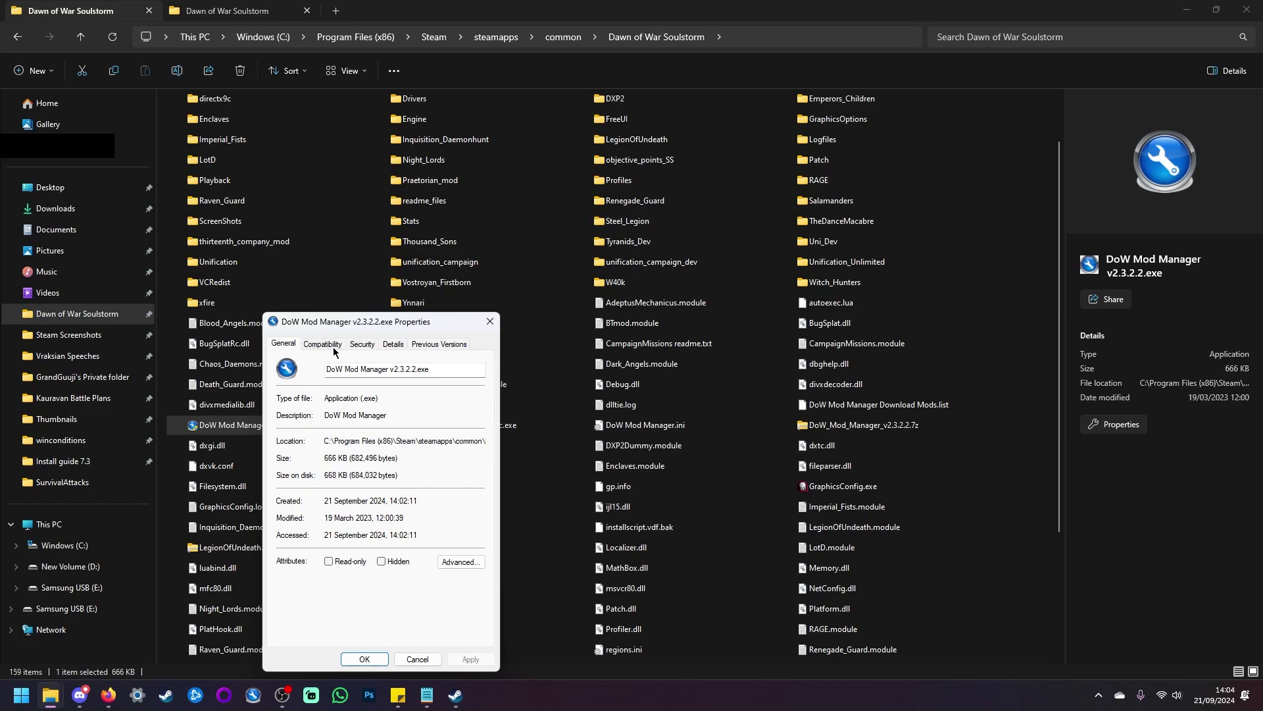
pyautogui.click(323, 345)
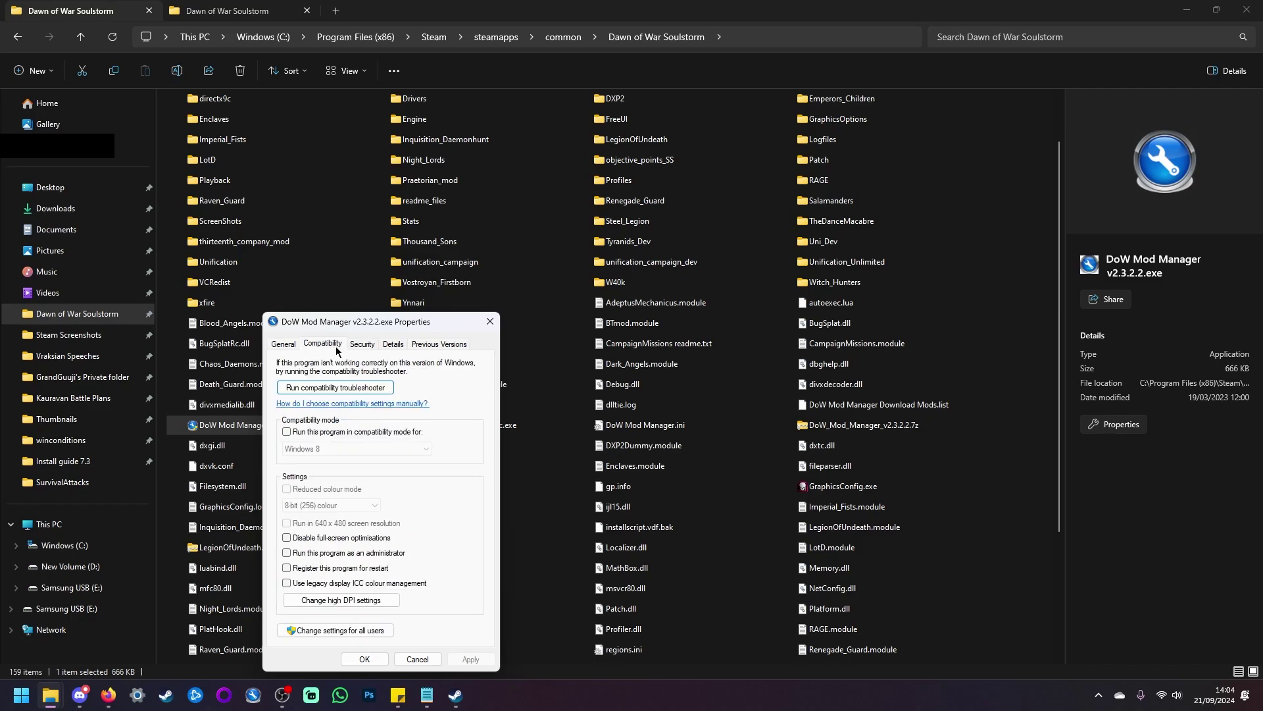
pyautogui.click(295, 557)
pyautogui.click(473, 660)
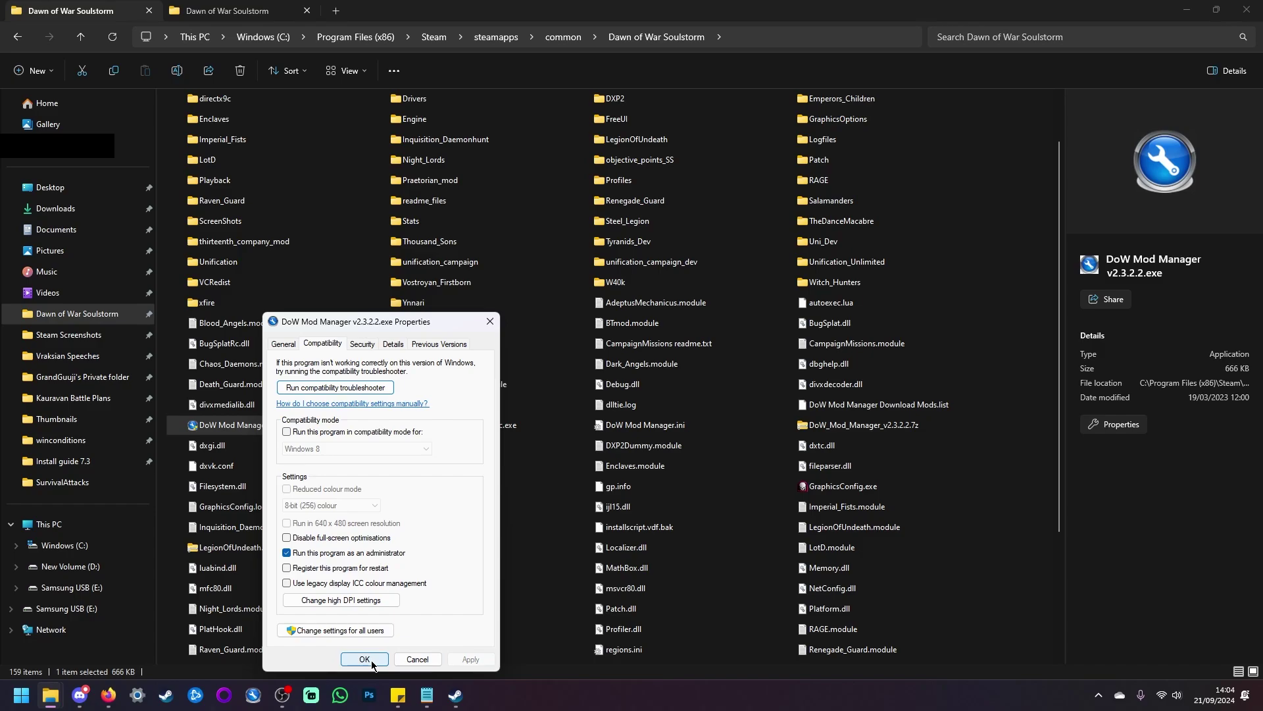
pyautogui.click(372, 661)
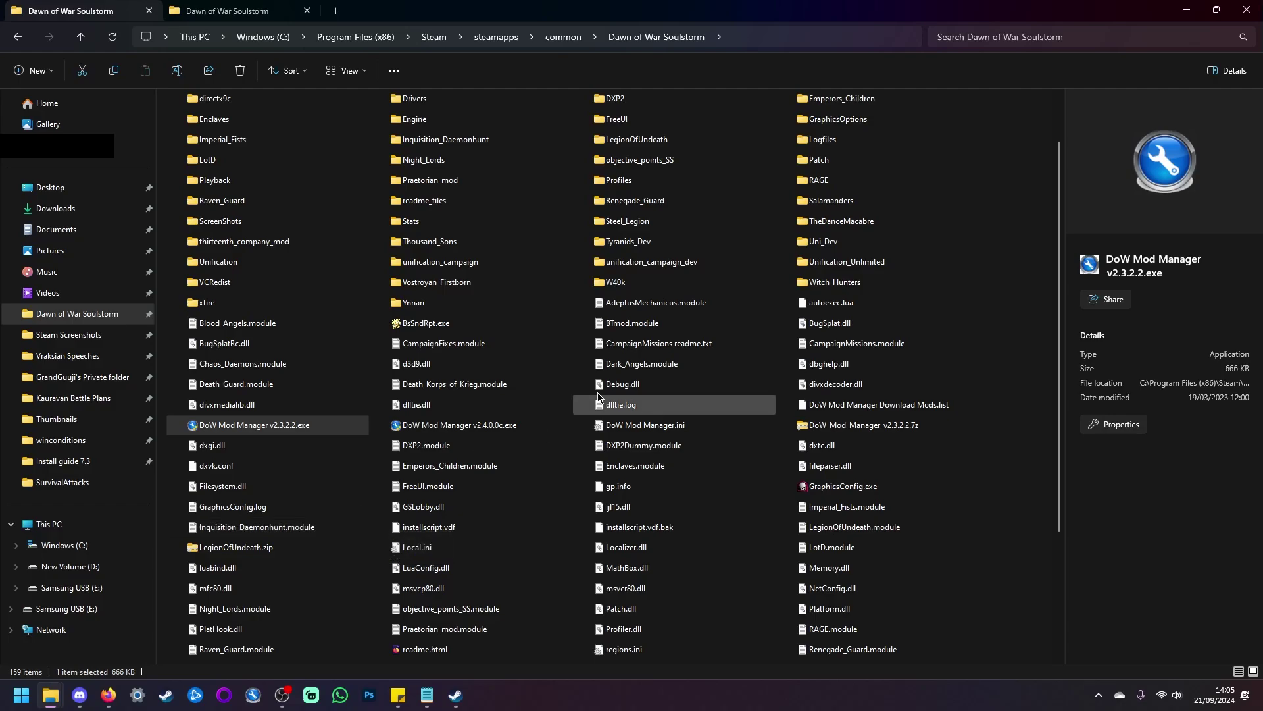
# - Launch DoW Mod Manager v2.3.2.2 and disable the -dev, -nomovies, /high /affinity 6 and Disable Fog start options
pyautogui.doubleClick(243, 425)
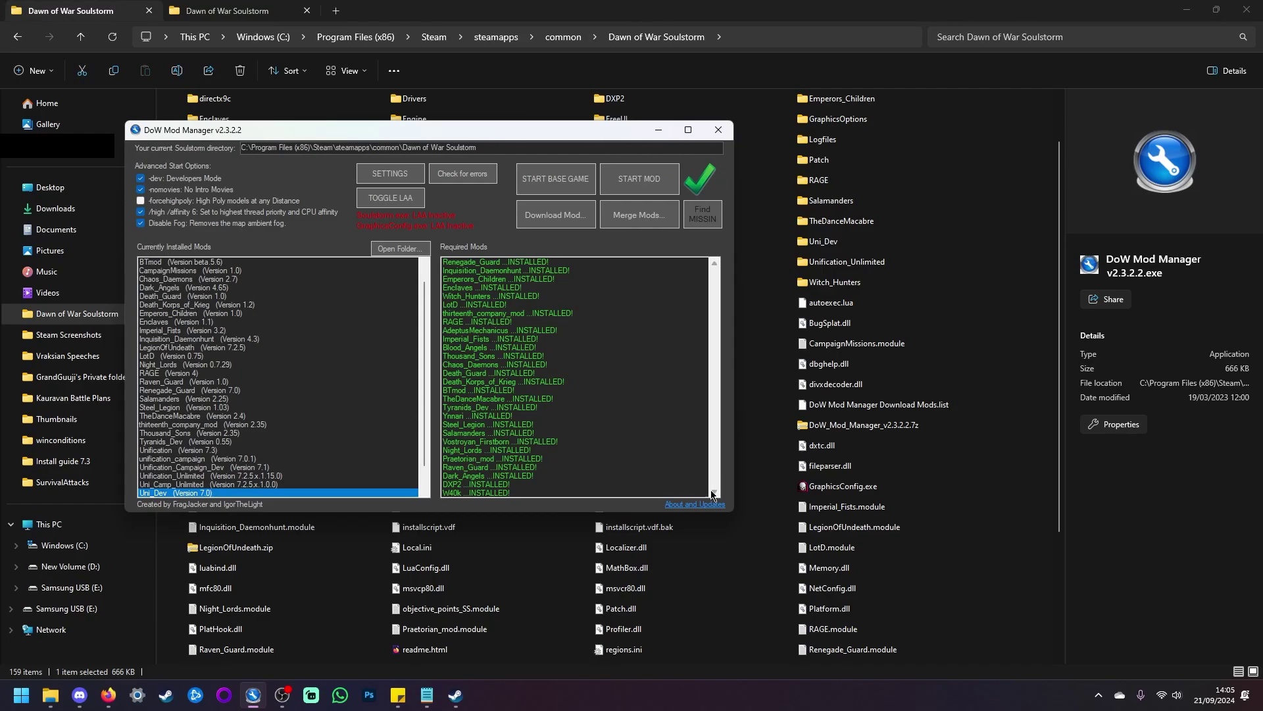
pyautogui.scroll(-1, 241, 445)
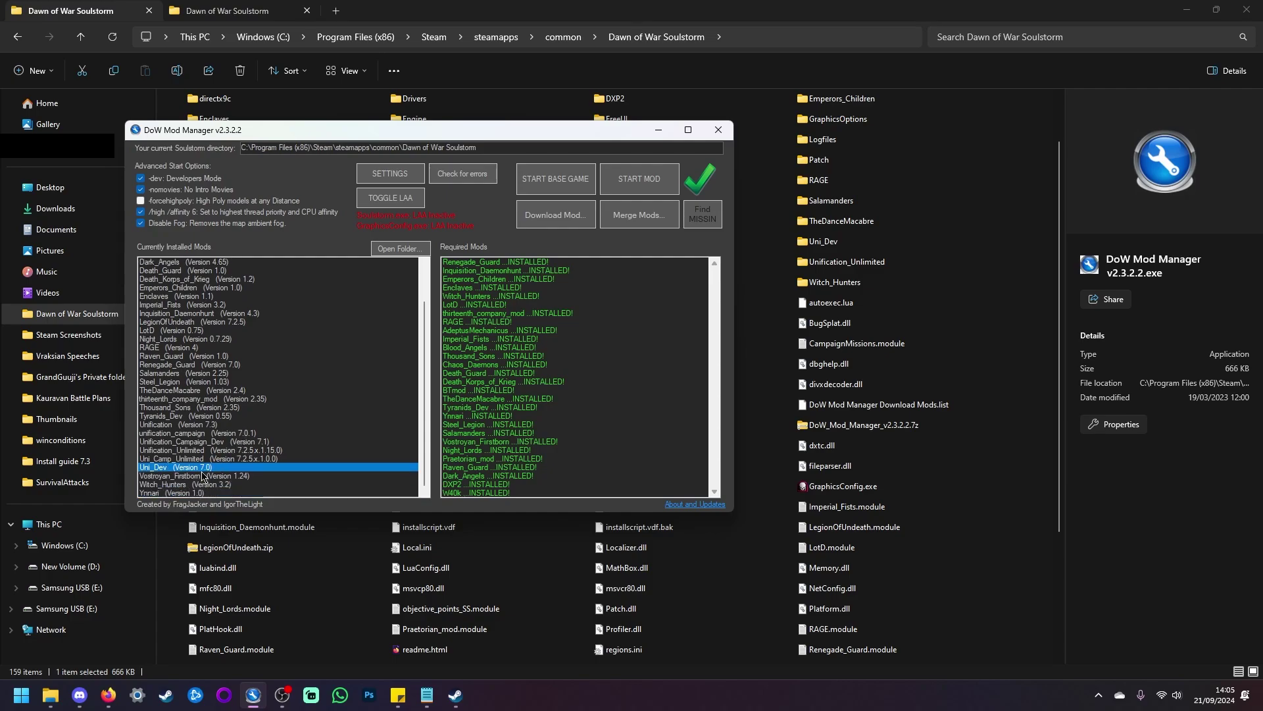
pyautogui.click(140, 224)
pyautogui.click(140, 212)
pyautogui.click(140, 189)
pyautogui.click(140, 179)
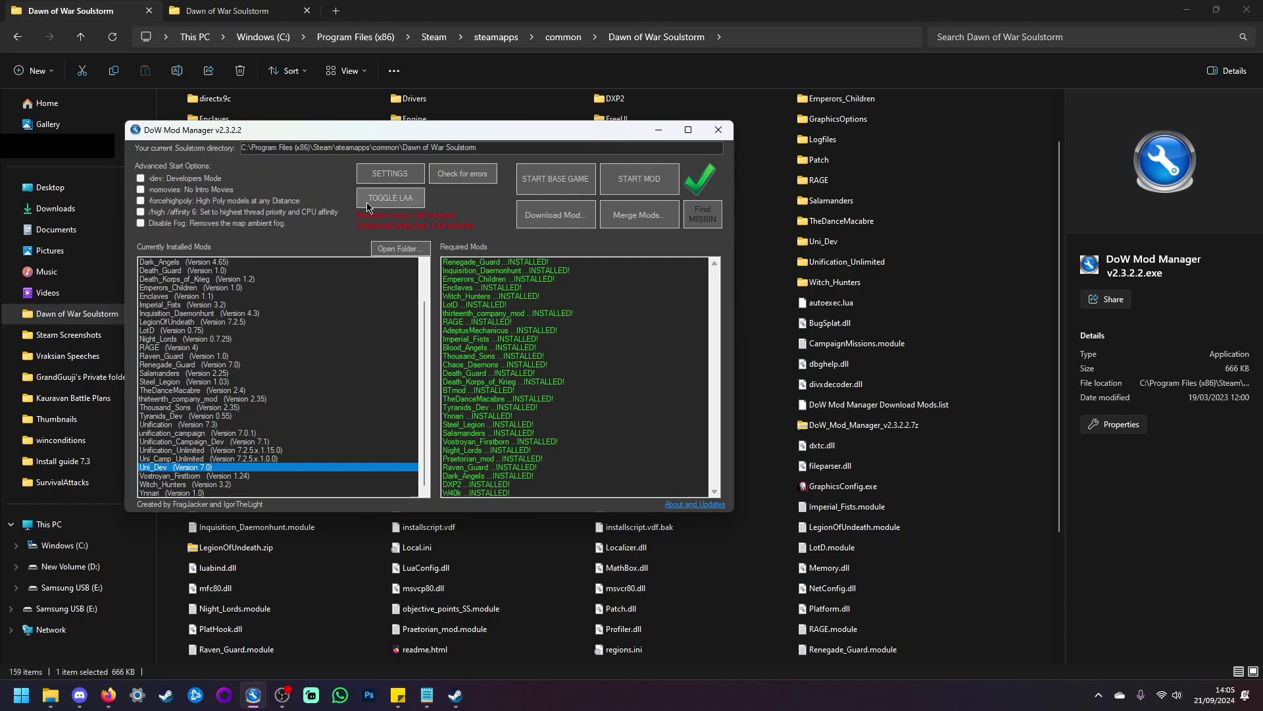
# - Activate LAA for Soulstorm.exe and GraphicsConfig.exe, and enable the -nomovies, /high /affinity 6 and Disable Fog start options
pyautogui.click(418, 205)
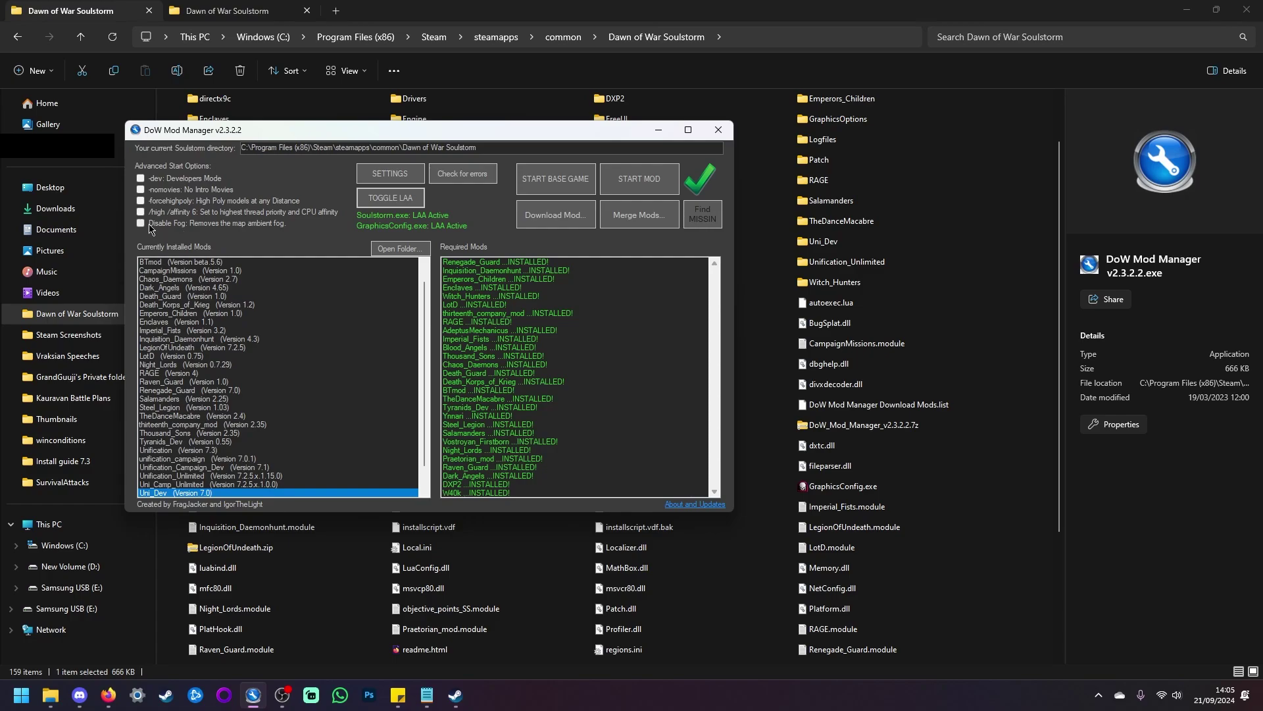
pyautogui.click(141, 225)
pyautogui.click(141, 213)
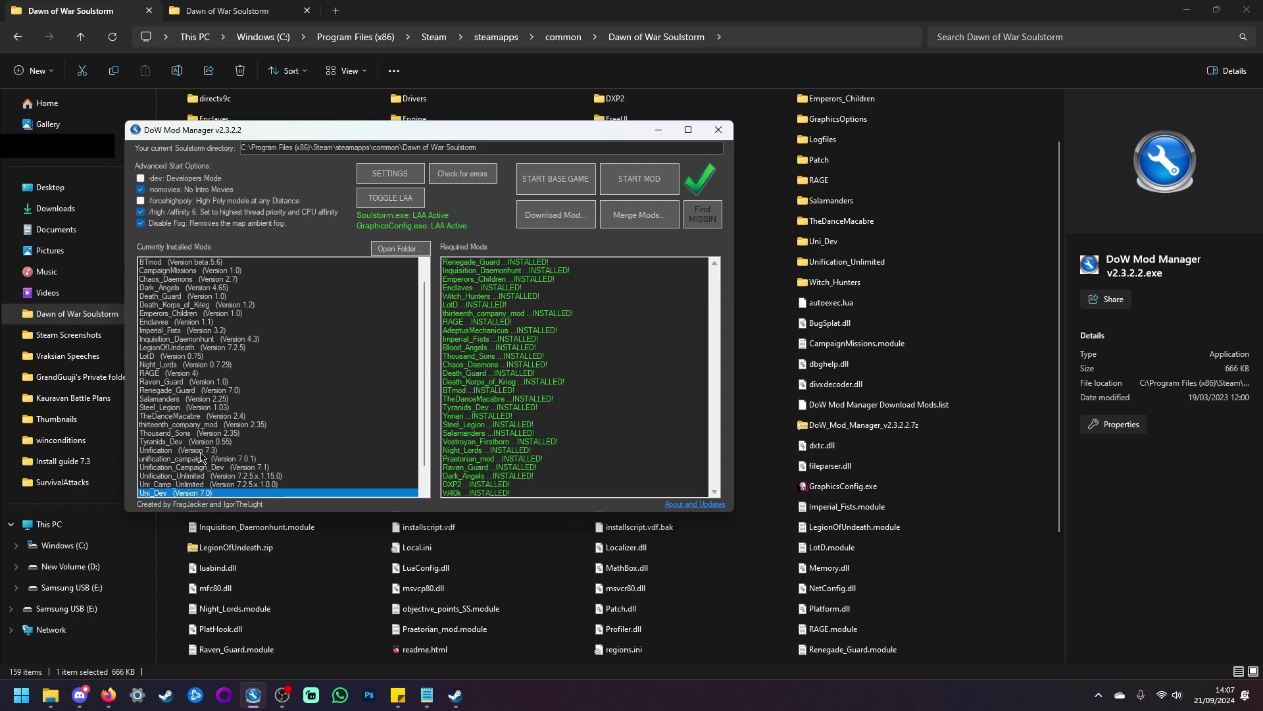
# - Select Unification (Version 7.3) among the installed mods and start the game with it
pyautogui.click(201, 452)
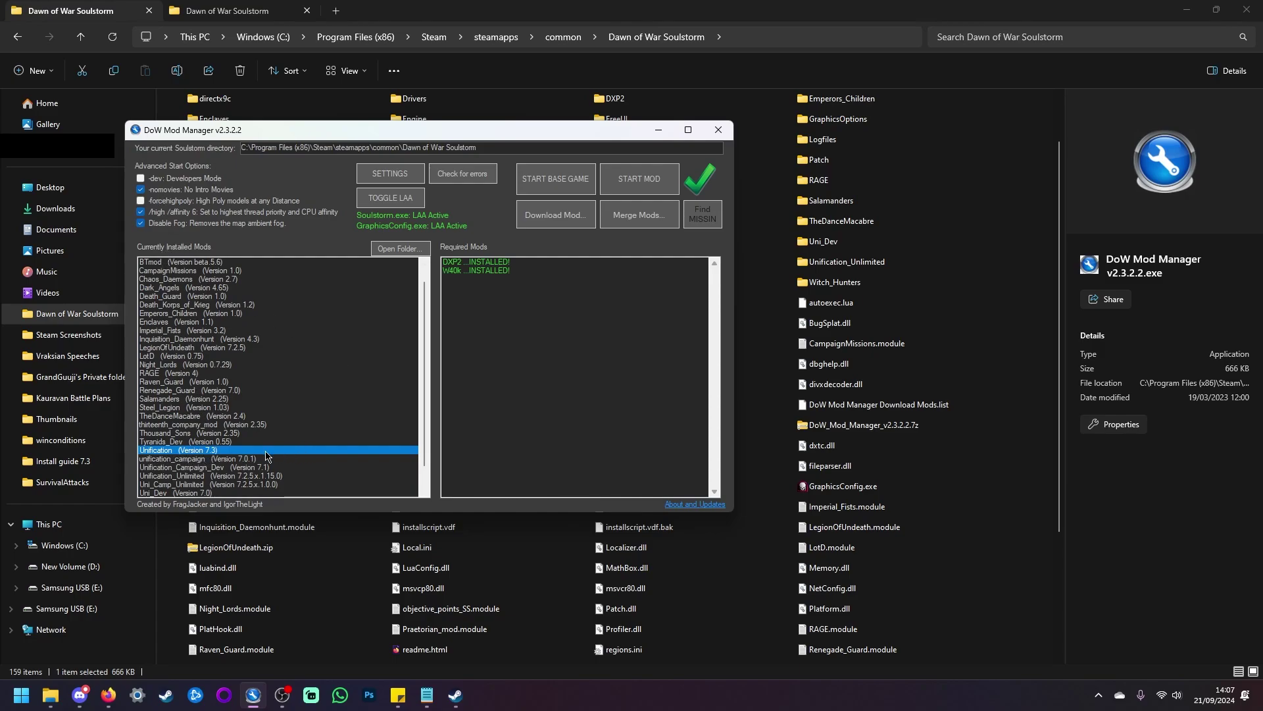
pyautogui.click(641, 180)
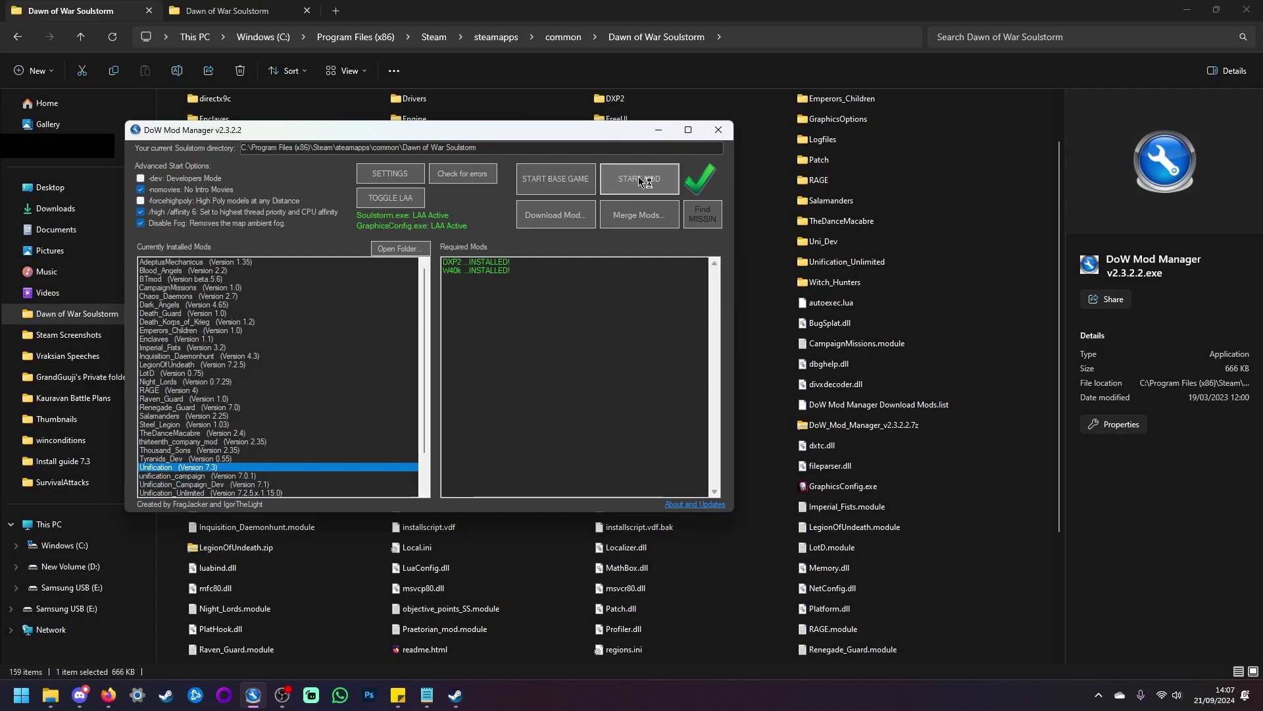